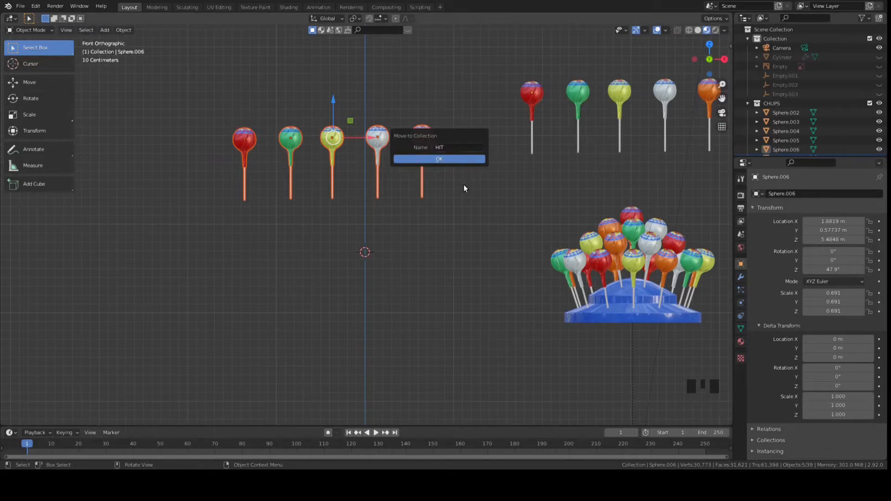
# Step: Move the five selected lollipops to a new collection named HIT and hide the CHUPS and LID collections
pyautogui.click(450, 159)
pyautogui.click(870, 103)
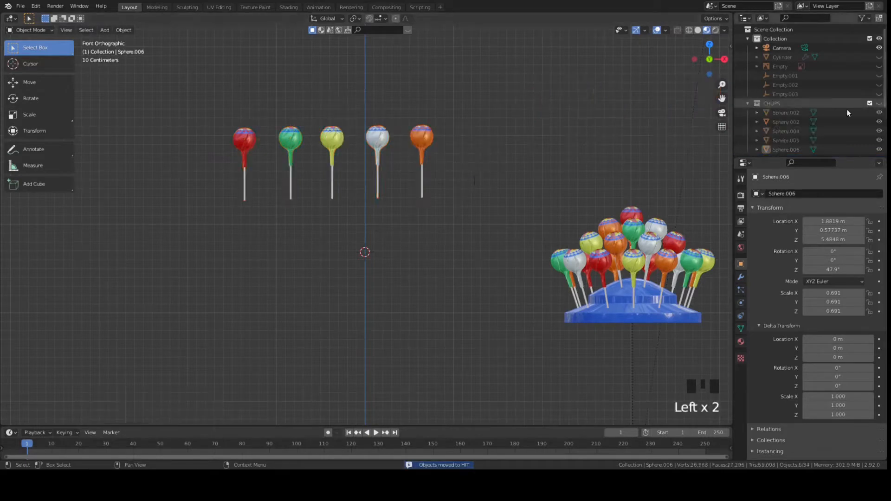
pyautogui.scroll(-3, 827, 129)
pyautogui.click(827, 101)
pyautogui.click(879, 101)
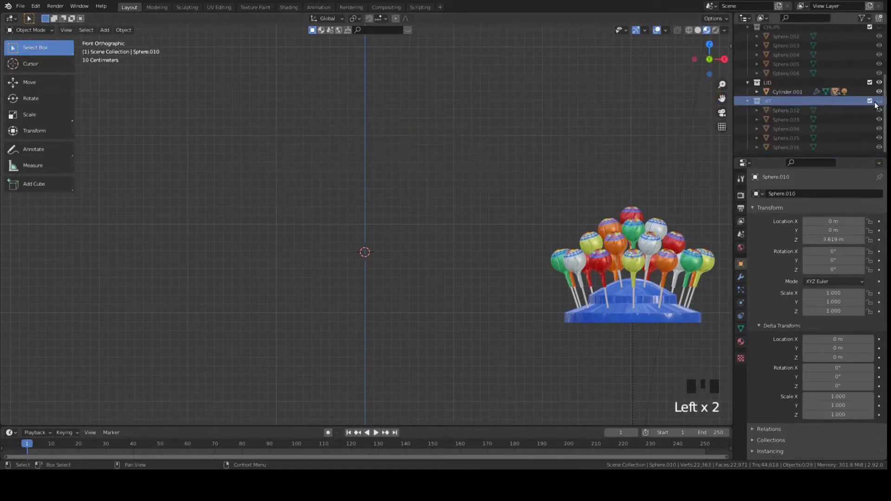
pyautogui.click(879, 101)
pyautogui.click(879, 82)
# Step: Collapse the HIT collection in the outliner and unhide the jar object Cylinder
pyautogui.moveTo(480, 204); pyautogui.dragTo(478, 209, button='middle')
pyautogui.keyDown('shift'); pyautogui.moveTo(478, 214); pyautogui.dragTo(542, 190, button='middle'); pyautogui.keyUp('shift')
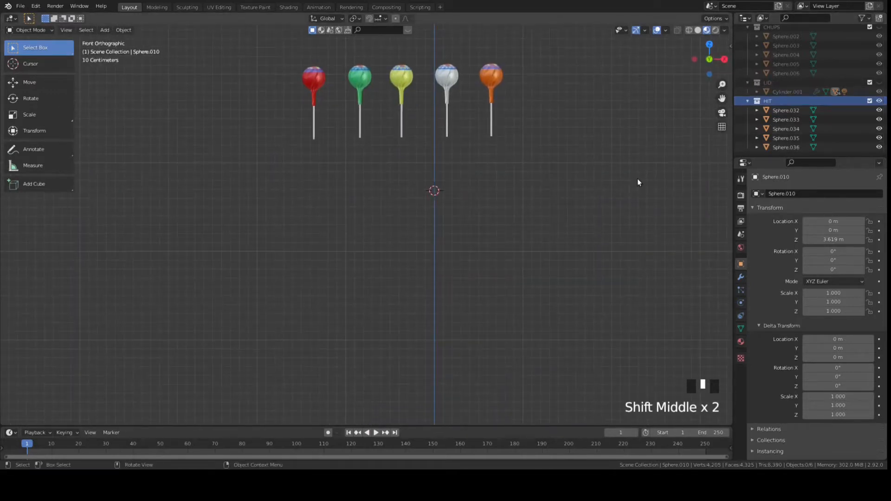
pyautogui.scroll(-1, 659, 161)
pyautogui.click(748, 101)
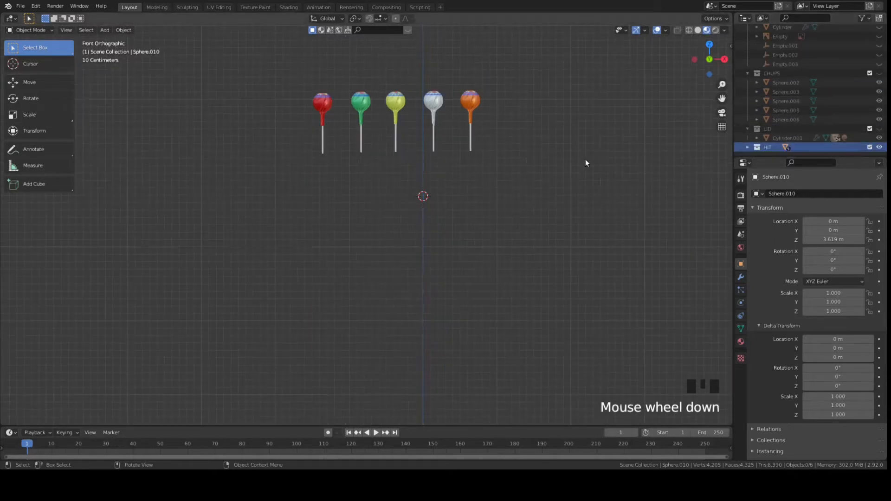
pyautogui.scroll(2, 796, 112)
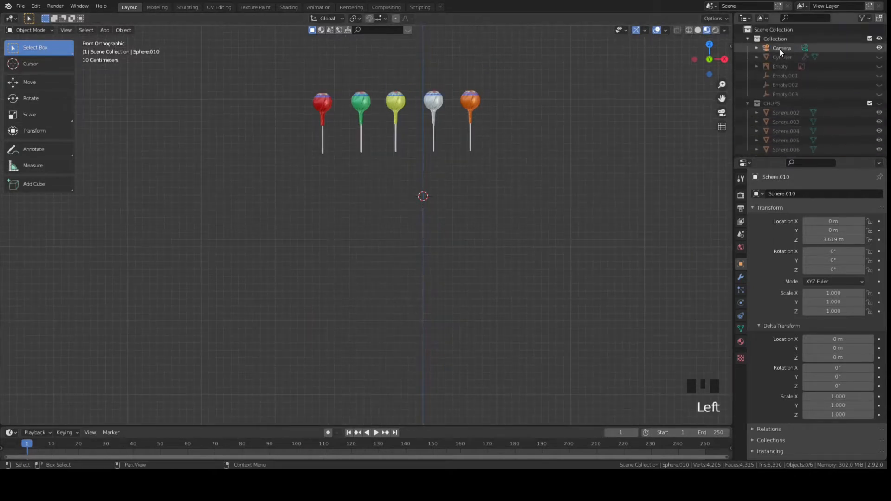
pyautogui.click(880, 57)
# Step: Move the jar cylinder to a new collection named PASSIVE
pyautogui.keyDown('shift'); pyautogui.moveTo(537, 261); pyautogui.dragTo(536, 202, button='middle'); pyautogui.keyUp('shift')
pyautogui.click(438, 276)
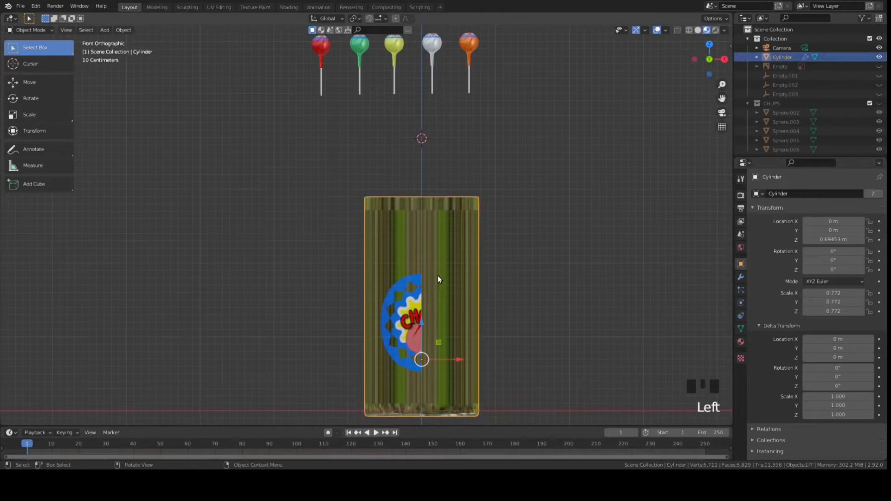
pyautogui.press('m')
pyautogui.click(492, 253)
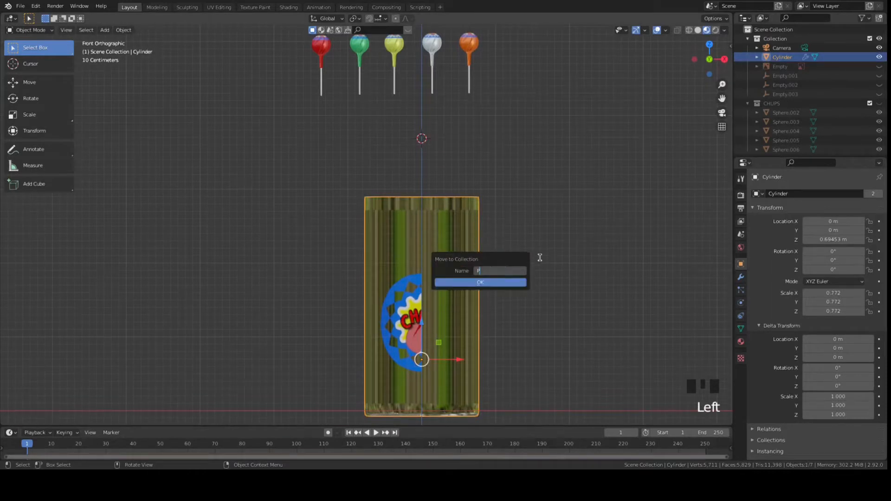
pyautogui.click(513, 283)
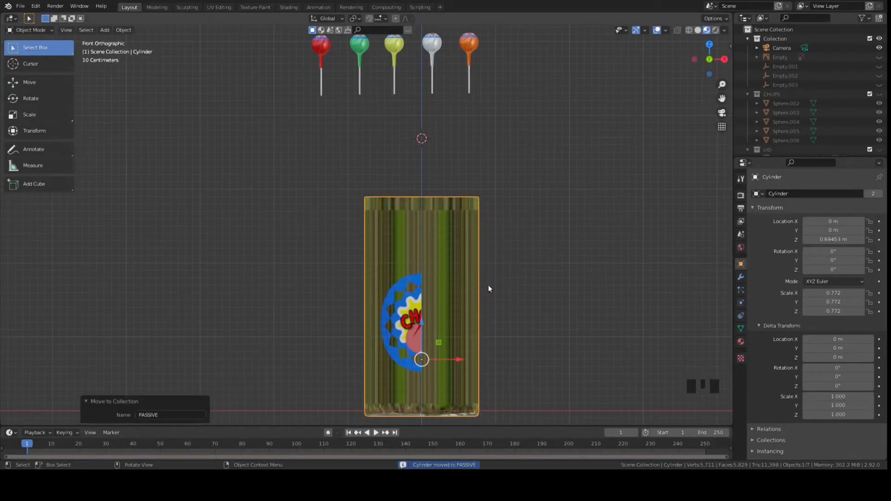
# Step: Add a cylinder mesh at the 3D cursor and raise it about 0.33 m so it sits just above the jar
pyautogui.click(431, 185)
pyautogui.hotkey('shift', 'a')
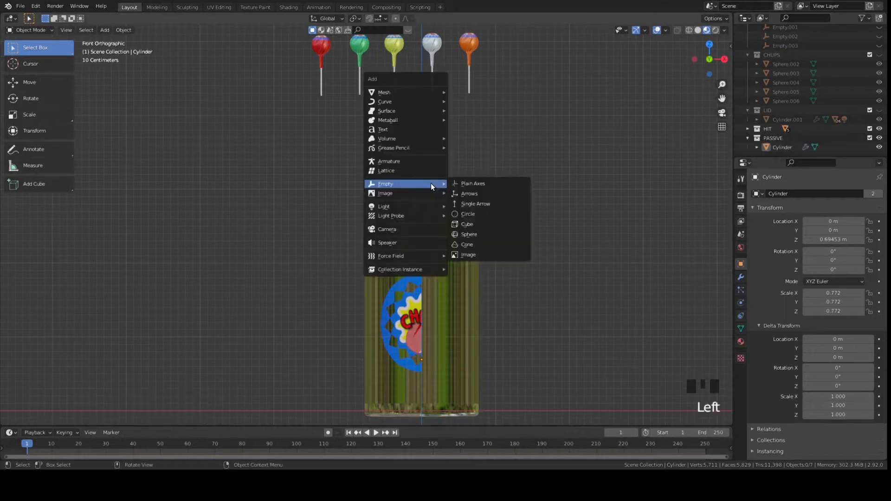
pyautogui.moveTo(431, 93)
pyautogui.click(486, 139)
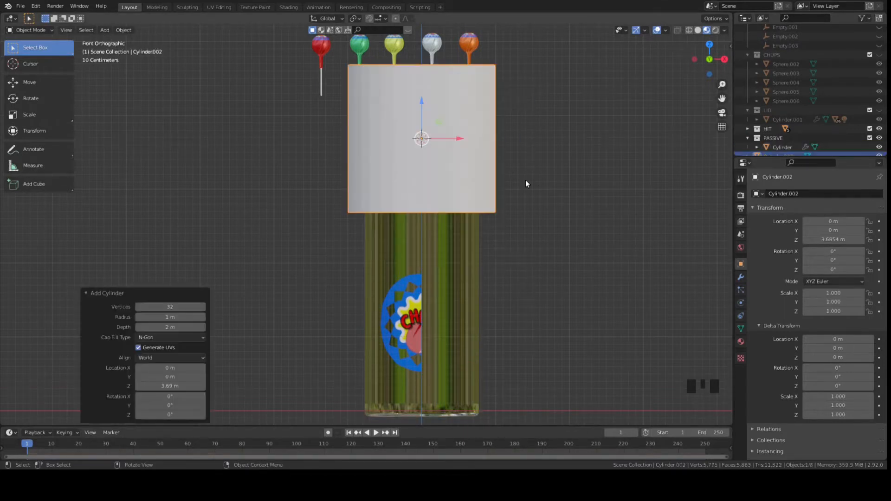
pyautogui.keyDown('shift'); pyautogui.moveTo(527, 183); pyautogui.dragTo(541, 232, button='middle'); pyautogui.keyUp('shift')
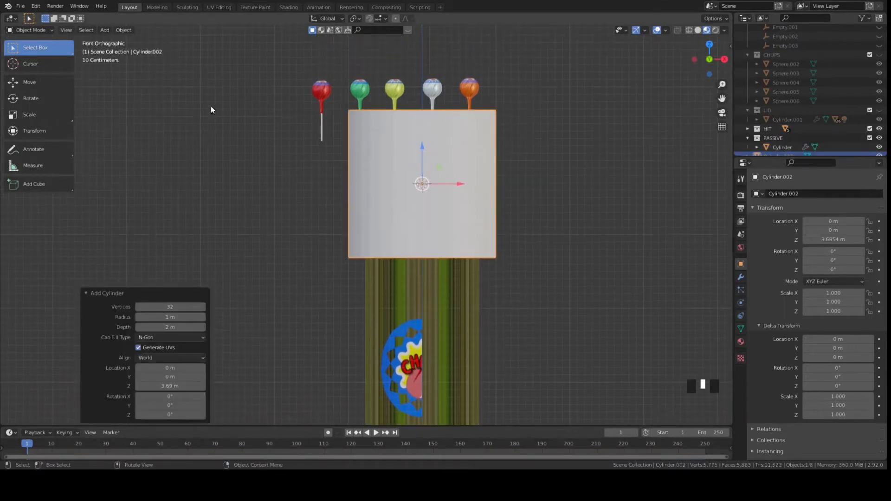
pyautogui.moveTo(422, 148); pyautogui.dragTo(422, 122)
pyautogui.moveTo(584, 192); pyautogui.dragTo(562, 222, button='middle')
pyautogui.press('KP_1')
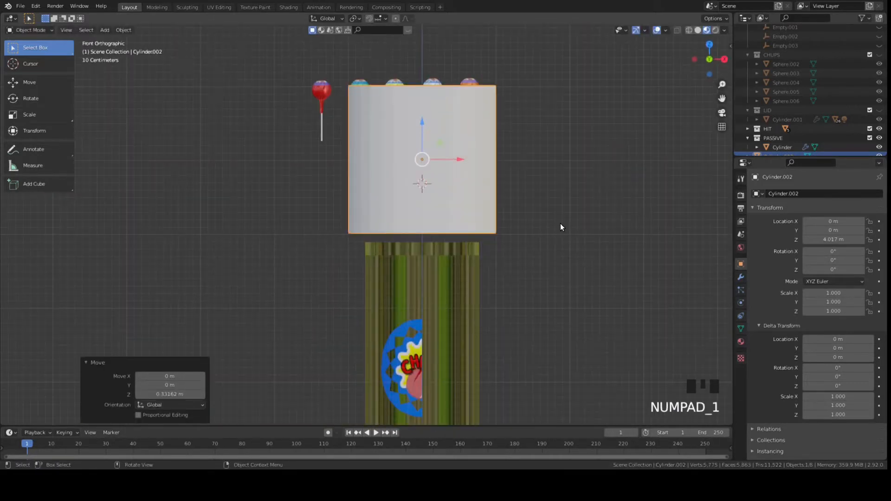
# Step: Select all lollipops in the HIT collection and move them up and along X to hang above the new cylinder
pyautogui.click(327, 91)
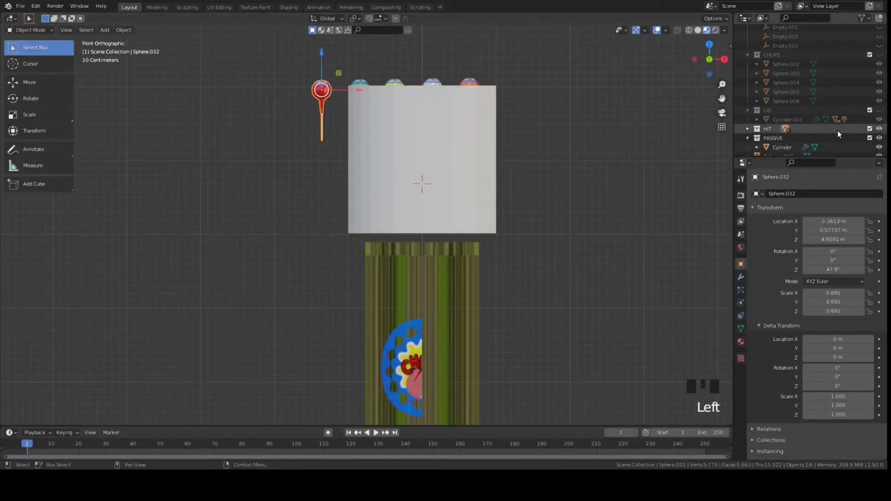
pyautogui.rightClick(759, 128)
pyautogui.click(701, 195)
pyautogui.moveTo(396, 58); pyautogui.dragTo(395, 5)
pyautogui.moveTo(394, 5); pyautogui.dragTo(422, 153, button='middle')
pyautogui.moveTo(420, 126); pyautogui.dragTo(463, 126)
pyautogui.moveTo(428, 91); pyautogui.dragTo(428, 63)
# Step: Delete the top and bottom cap faces of the new cylinder in Edit Mode
pyautogui.keyDown('shift'); pyautogui.moveTo(530, 268); pyautogui.dragTo(417, 109, button='middle'); pyautogui.keyUp('shift')
pyautogui.click(466, 192)
pyautogui.click(31, 30)
pyautogui.click(28, 41)
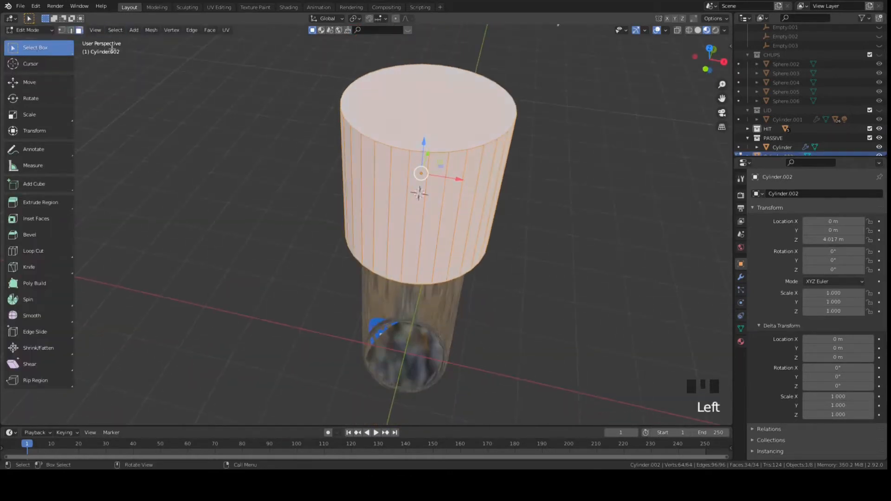
pyautogui.click(430, 111)
pyautogui.moveTo(586, 246); pyautogui.dragTo(586, 172, button='middle')
pyautogui.keyDown('shift'); pyautogui.click(432, 229); pyautogui.keyUp('shift')
pyautogui.moveTo(531, 153); pyautogui.dragTo(545, 206, button='middle')
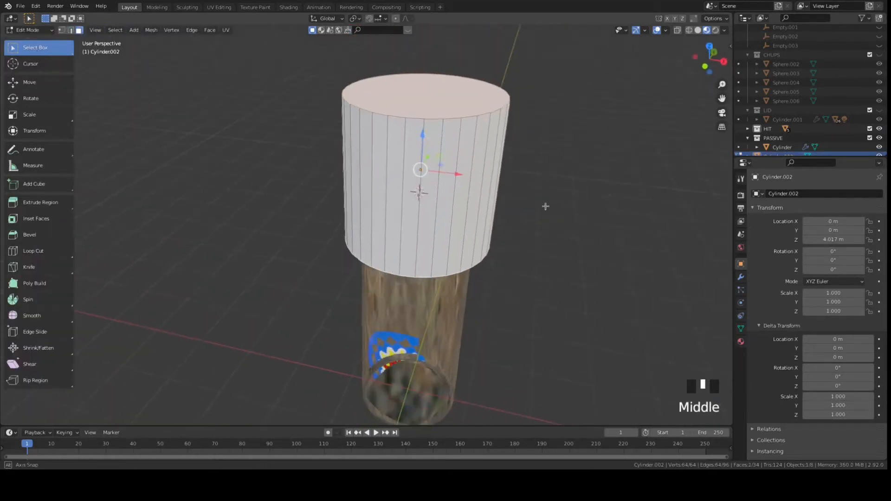
pyautogui.press('x')
pyautogui.click(539, 238)
# Step: Scale the open cylinder's mesh down to about 0.654 so it is narrower than the jar
pyautogui.moveTo(539, 237); pyautogui.dragTo(517, 211, button='middle')
pyautogui.press('s')
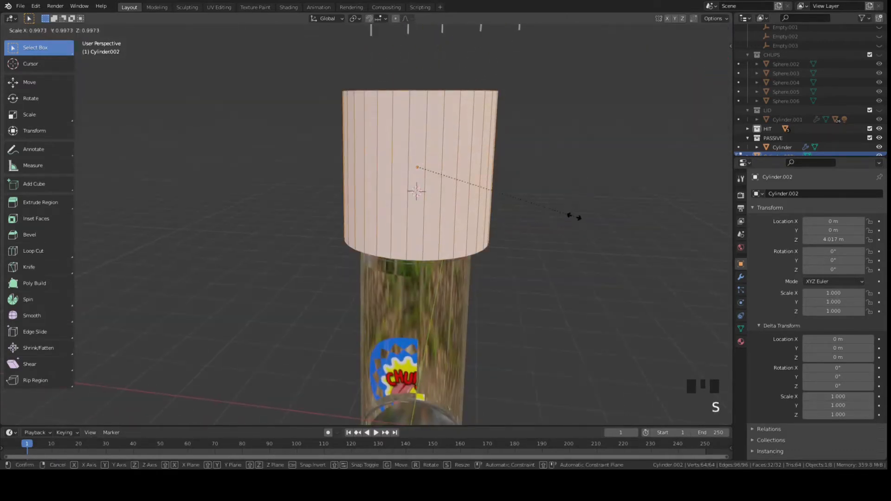
pyautogui.click(517, 195)
pyautogui.press('KP_1')
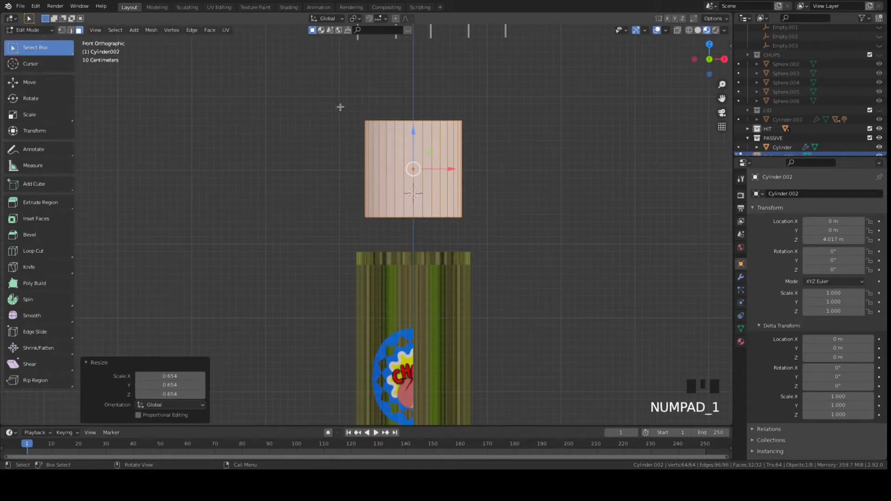
# Step: Try to flare the cylinder's upper rim by scaling only its front vertices by about 2.613
pyautogui.moveTo(305, 113); pyautogui.dragTo(500, 162)
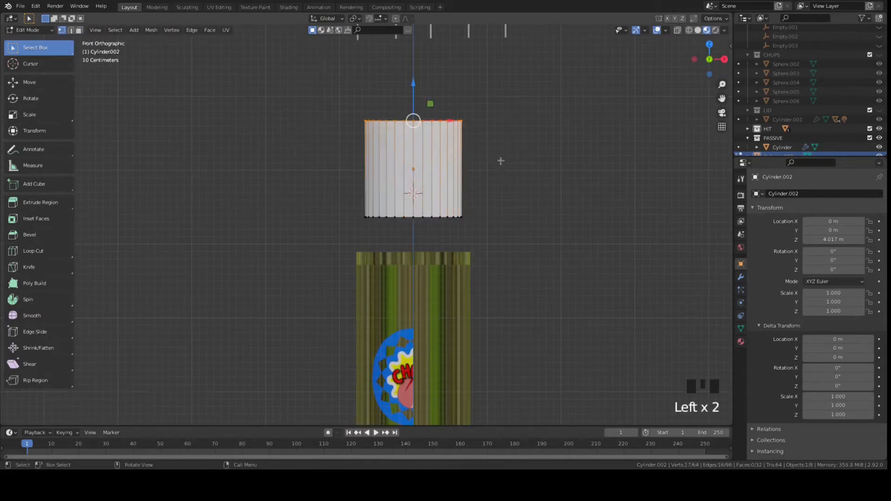
pyautogui.press('s')
pyautogui.click(656, 183)
pyautogui.moveTo(657, 183); pyautogui.dragTo(577, 223, button='middle')
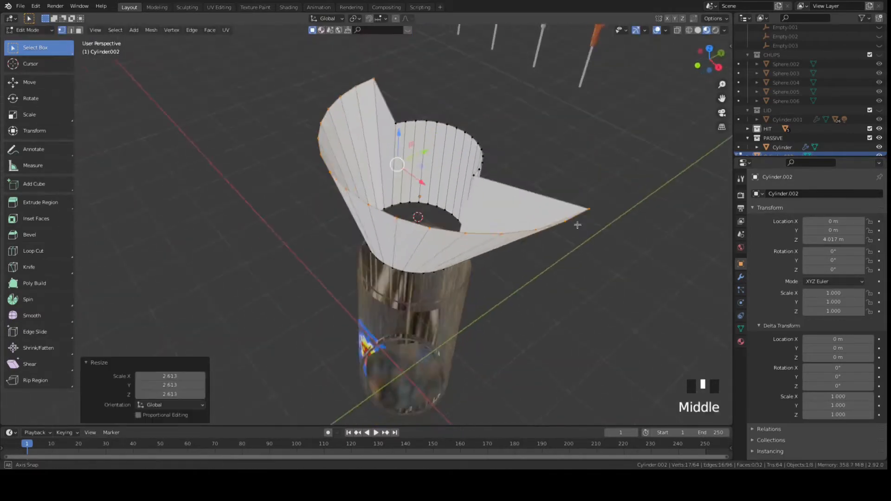
pyautogui.hotkey('ctrl', 'z')
pyautogui.press('KP_1')
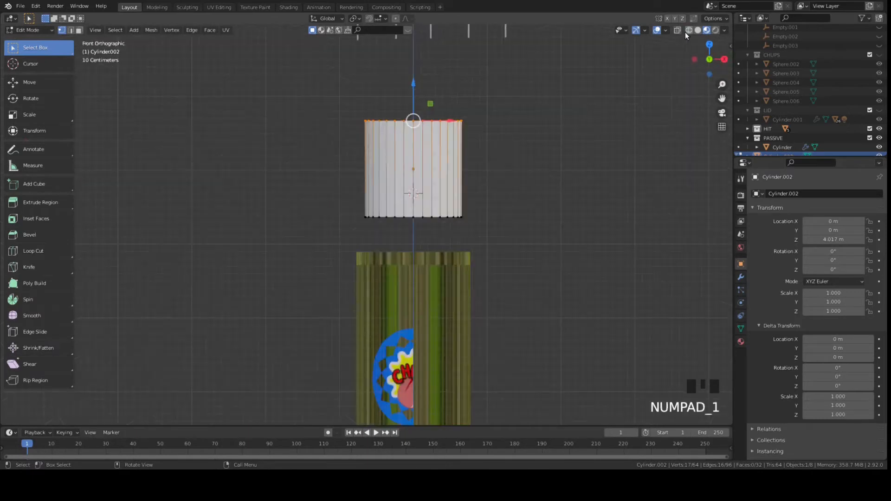
# Step: Select the cylinder's whole upper rim through wireframe shading and scale it by about 2.517 to form a funnel
pyautogui.click(689, 31)
pyautogui.moveTo(332, 99)
pyautogui.mouseDown()
pyautogui.moveTo(377, 118)
pyautogui.moveTo(521, 140)
pyautogui.mouseUp()
pyautogui.moveTo(699, 38)
pyautogui.mouseDown(button='middle')
pyautogui.moveTo(571, 165)
pyautogui.moveTo(580, 132)
pyautogui.mouseUp(button='middle')
pyautogui.click(707, 30)
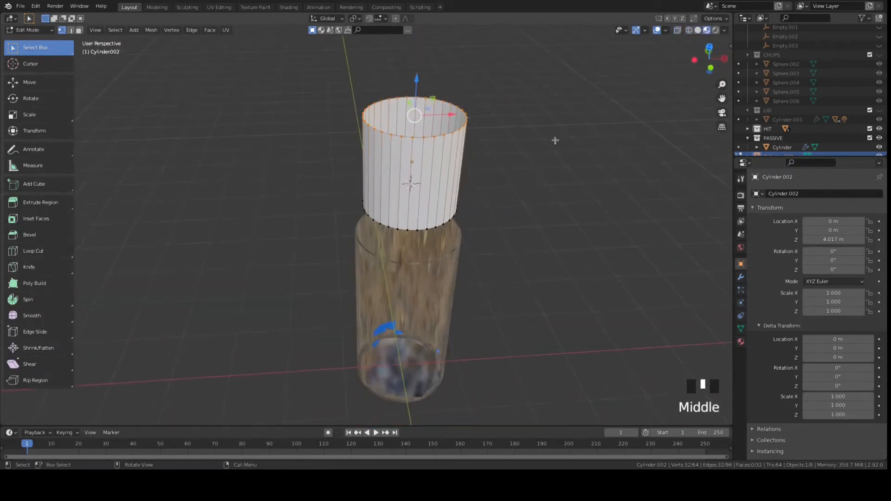
pyautogui.press('s')
pyautogui.click(21, 149)
pyautogui.moveTo(197, 202); pyautogui.dragTo(304, 179, button='middle')
pyautogui.press('KP_1')
pyautogui.scroll(-4, 304, 179)
pyautogui.scroll(3, 449, 173)
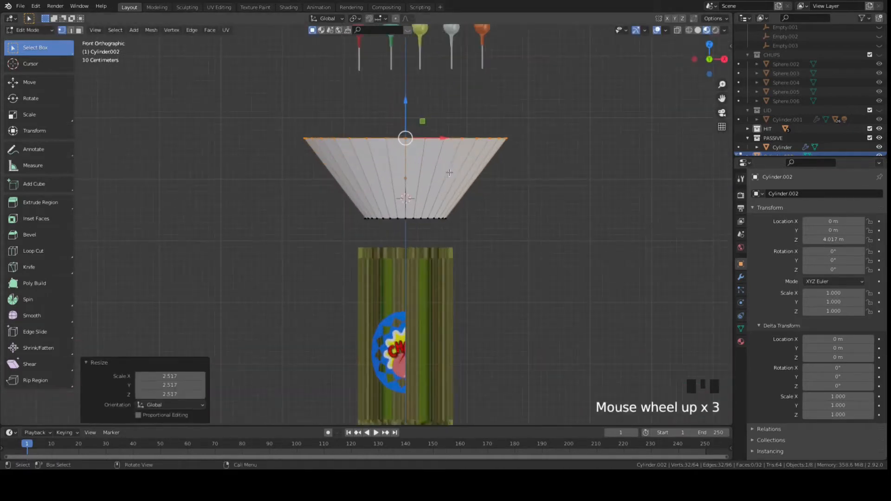
# Step: Add eight horizontal loop cuts around the funnel wall
pyautogui.click(437, 184)
pyautogui.press('a')
pyautogui.press('a')
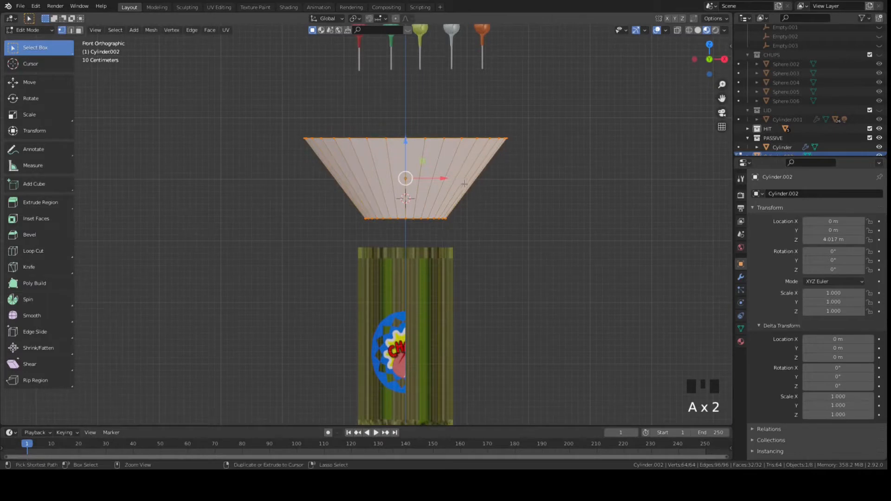
pyautogui.hotkey('ctrl', 'r')
pyautogui.scroll(7, 464, 184)
pyautogui.click(464, 184)
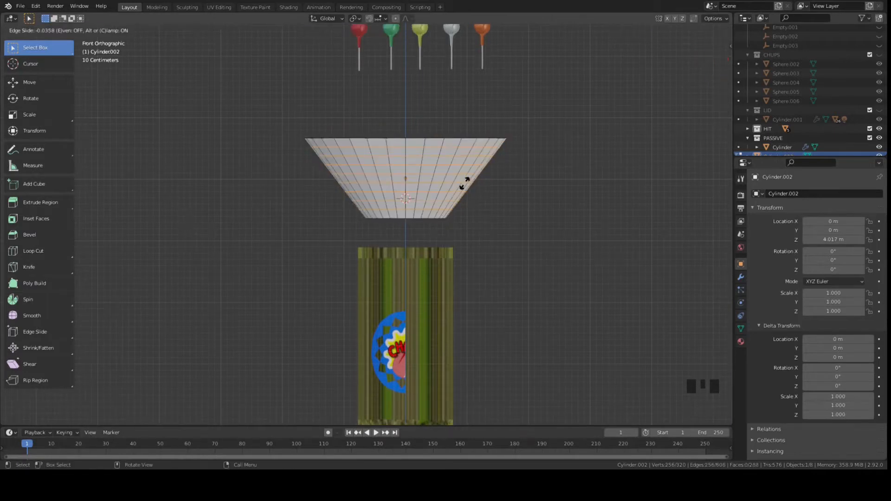
pyautogui.click(465, 184)
pyautogui.click(553, 173)
# Step: Return to Object Mode and scale the funnel up by about 1.098
pyautogui.click(41, 31)
pyautogui.click(39, 40)
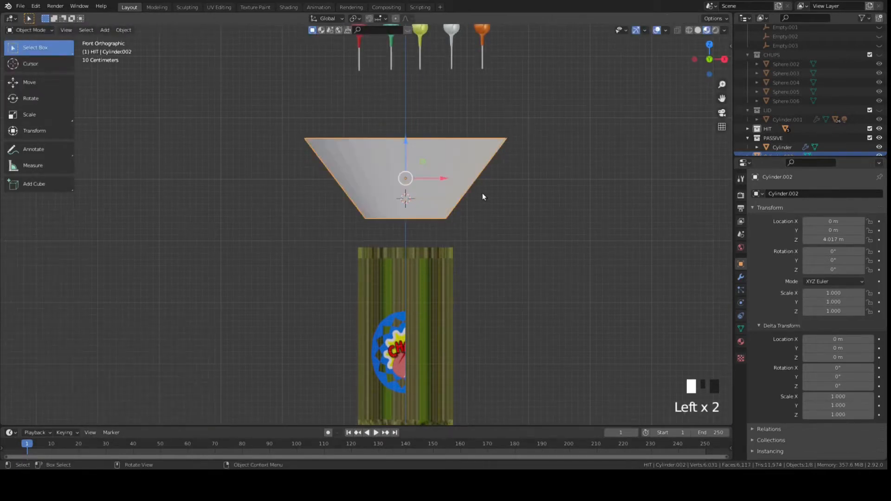
pyautogui.press('s')
pyautogui.click(510, 213)
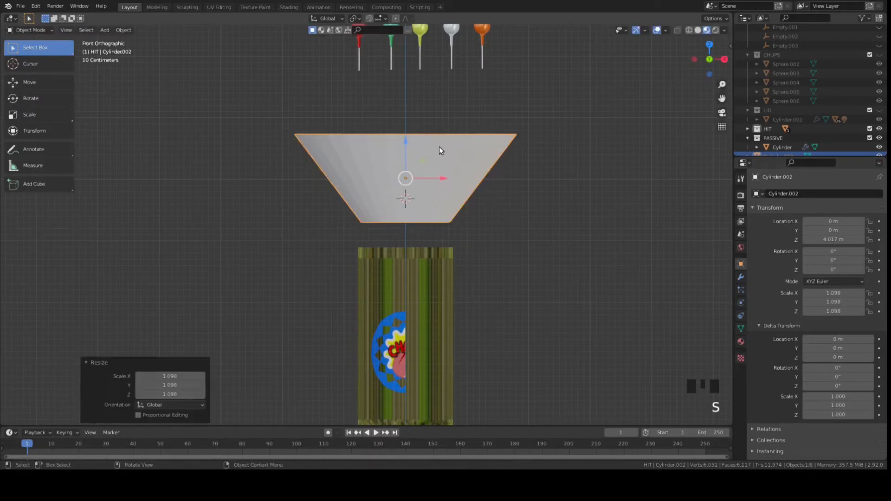
# Step: Move the funnel to the PASSIVE collection
pyautogui.moveTo(439, 147); pyautogui.dragTo(549, 189, button='middle')
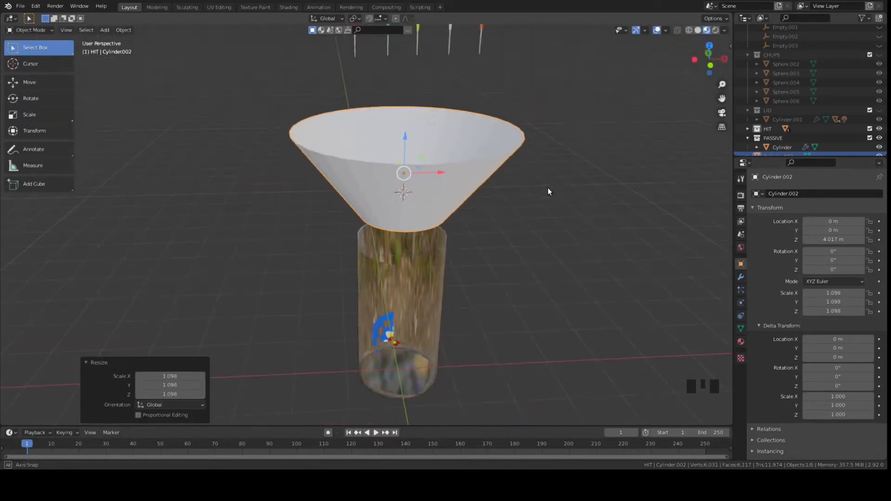
pyautogui.scroll(-2, 551, 186)
pyautogui.scroll(-2, 551, 182)
pyautogui.moveTo(500, 203)
pyautogui.mouseDown(button='middle')
pyautogui.moveTo(487, 173)
pyautogui.moveTo(501, 215)
pyautogui.mouseUp(button='middle')
pyautogui.click(434, 186)
pyautogui.press('m')
pyautogui.click(500, 256)
# Step: Add a plane and lower it to the jar's base, at a Z location of about -0.083 m
pyautogui.hotkey('shift', 'a')
pyautogui.click(537, 210)
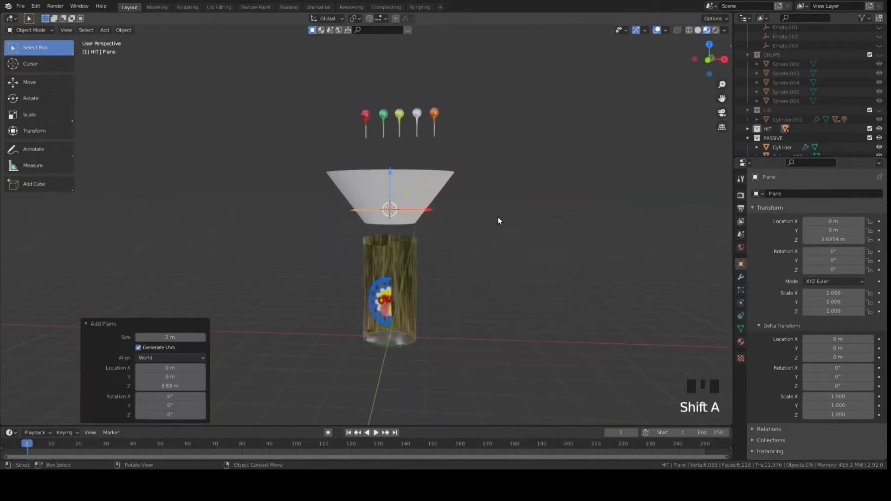
pyautogui.press('KP_1')
pyautogui.moveTo(379, 178); pyautogui.dragTo(390, 177)
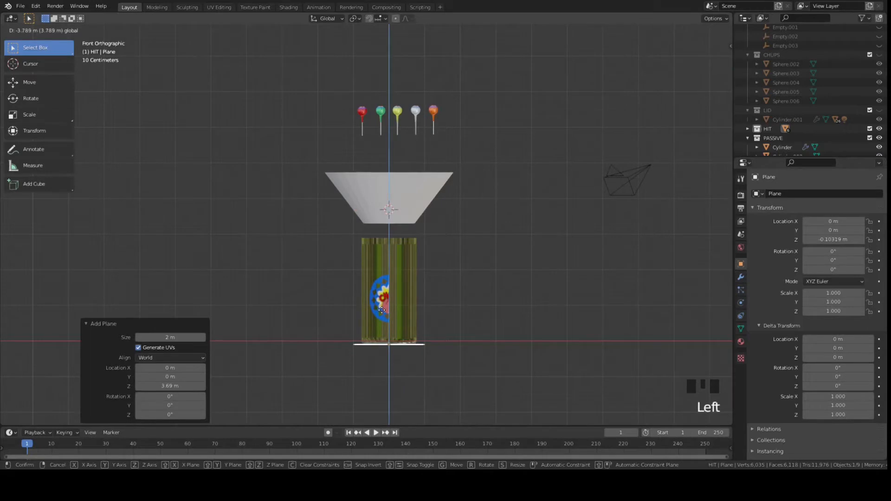
pyautogui.moveTo(381, 310); pyautogui.dragTo(382, 310)
pyautogui.scroll(3, 486, 226)
pyautogui.keyDown('shift'); pyautogui.moveTo(486, 226); pyautogui.dragTo(514, 158, button='middle'); pyautogui.keyUp('shift')
pyautogui.scroll(2, 419, 286)
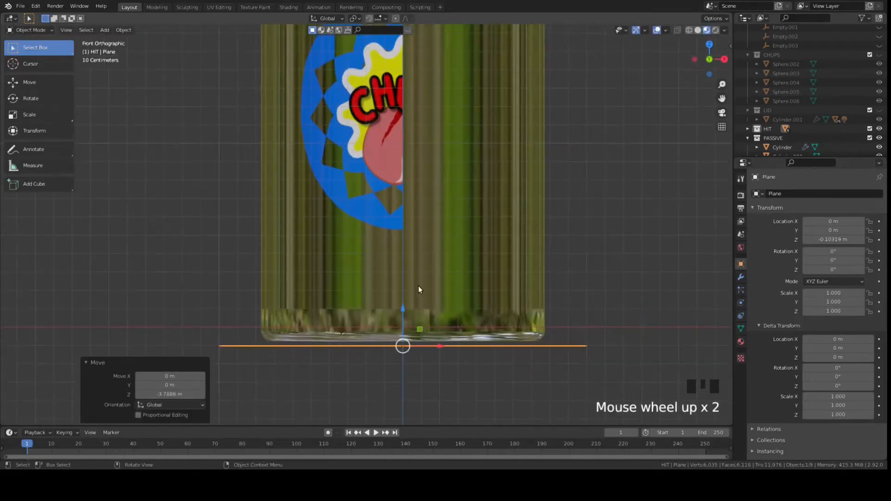
pyautogui.moveTo(419, 286); pyautogui.dragTo(419, 282)
pyautogui.scroll(-6, 418, 294)
pyautogui.keyDown('shift'); pyautogui.moveTo(419, 294); pyautogui.dragTo(475, 253, button='middle'); pyautogui.keyUp('shift')
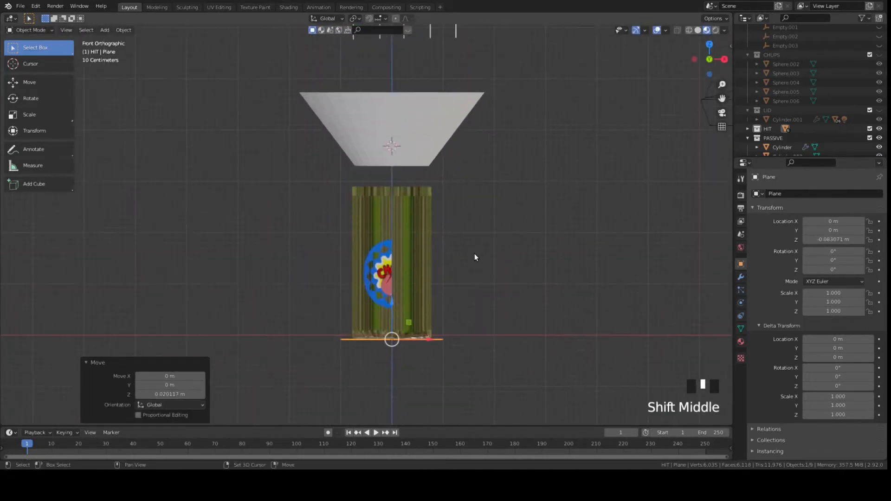
# Step: Scale the floor plane up to about 4.096 in the top view
pyautogui.press('KP_7')
pyautogui.press('s')
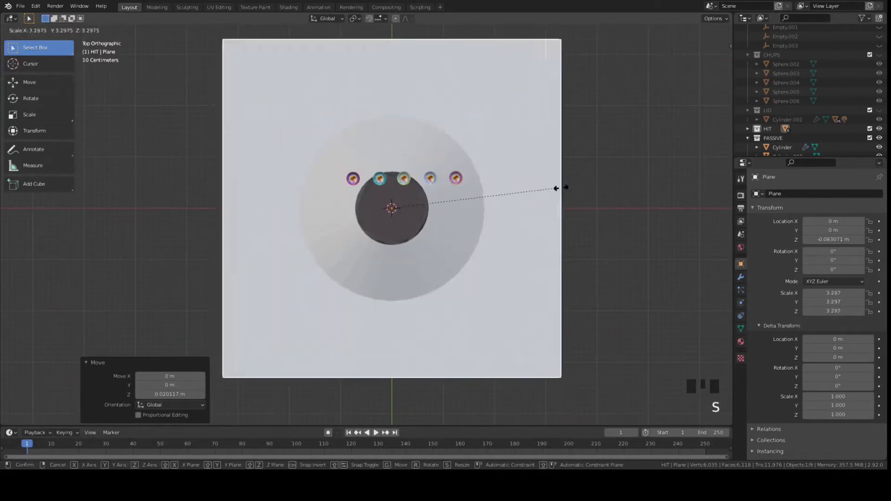
pyautogui.click(593, 192)
pyautogui.press('KP_1')
# Step: Extrude the floor plane's rear edge straight up along Z in Edit Mode to form a tall back wall
pyautogui.moveTo(595, 200); pyautogui.dragTo(574, 229, button='middle')
pyautogui.click(24, 30)
pyautogui.click(35, 50)
pyautogui.click(540, 273)
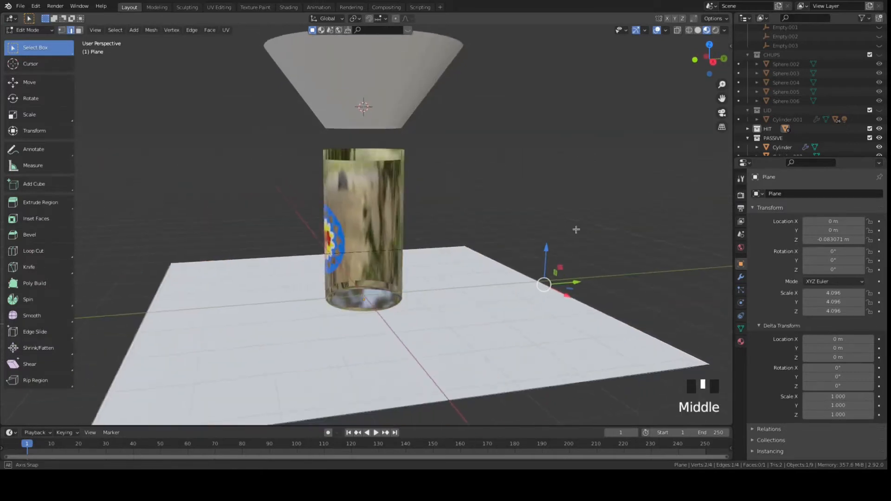
pyautogui.press('e')
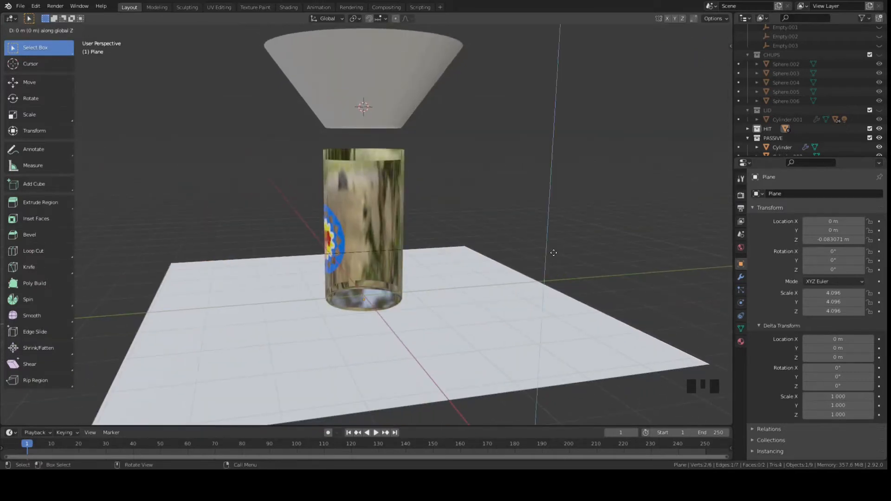
pyautogui.click(578, 35)
pyautogui.scroll(-4, 601, 238)
pyautogui.moveTo(600, 239); pyautogui.dragTo(595, 249, button='middle')
pyautogui.moveTo(463, 108); pyautogui.dragTo(463, 75)
# Step: Return to Object Mode and scale the whole backdrop uniformly to about 6.849
pyautogui.scroll(3, 560, 285)
pyautogui.moveTo(561, 284); pyautogui.dragTo(525, 305, button='middle')
pyautogui.press('Tab')
pyautogui.click(490, 250)
pyautogui.press('s')
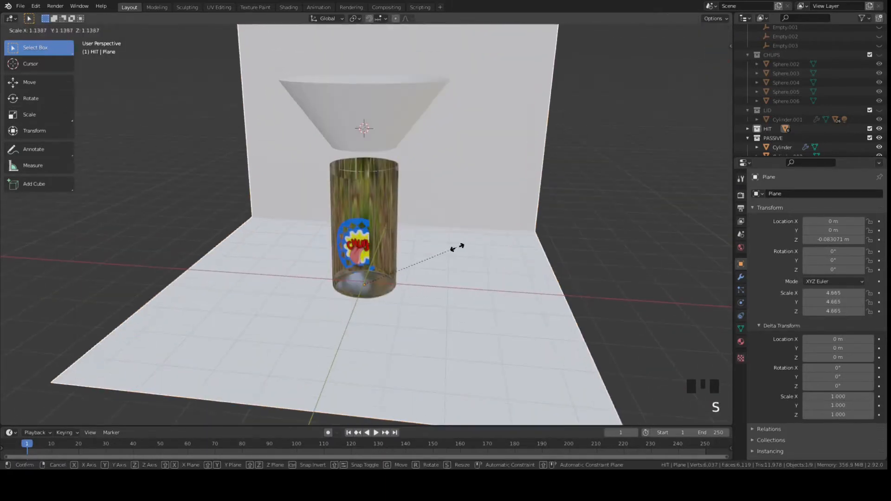
pyautogui.click(521, 238)
pyautogui.moveTo(522, 239); pyautogui.dragTo(407, 242, button='middle')
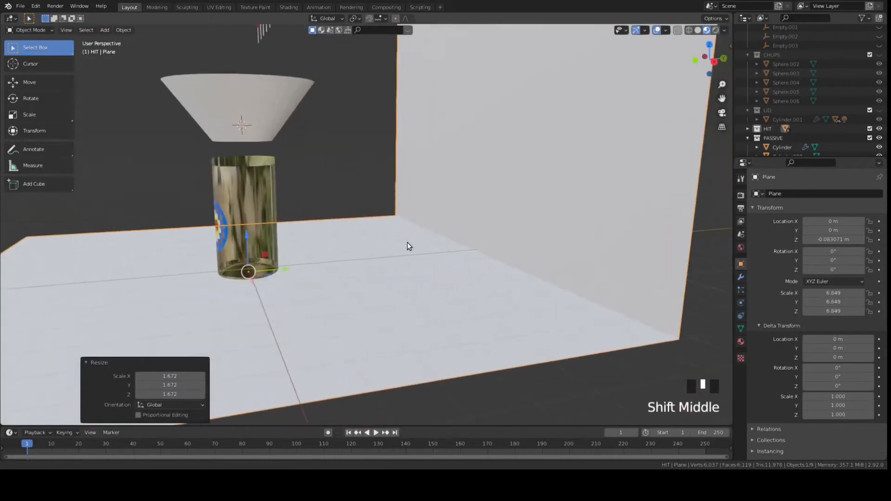
pyautogui.scroll(-4, 409, 242)
pyautogui.scroll(2, 429, 264)
# Step: Add a Bevel modifier to the backdrop with an amount of 0.5 m and 13 segments
pyautogui.click(414, 227)
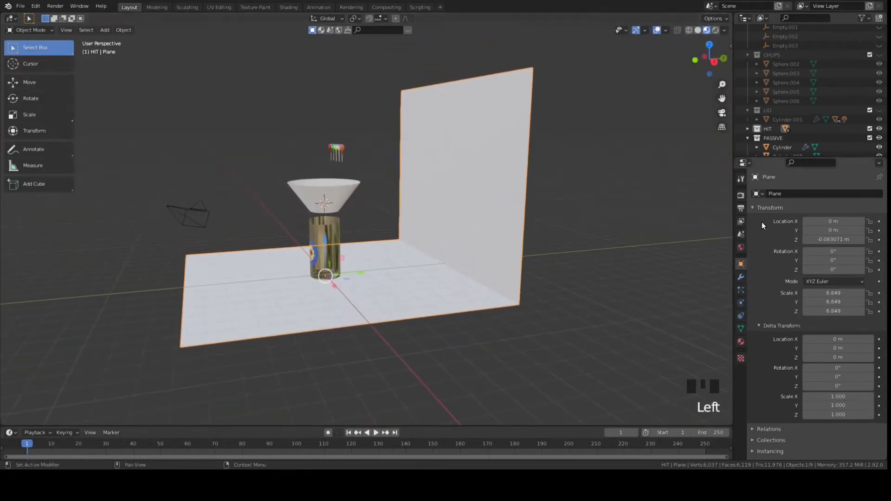
pyautogui.click(741, 277)
pyautogui.click(774, 194)
pyautogui.click(708, 230)
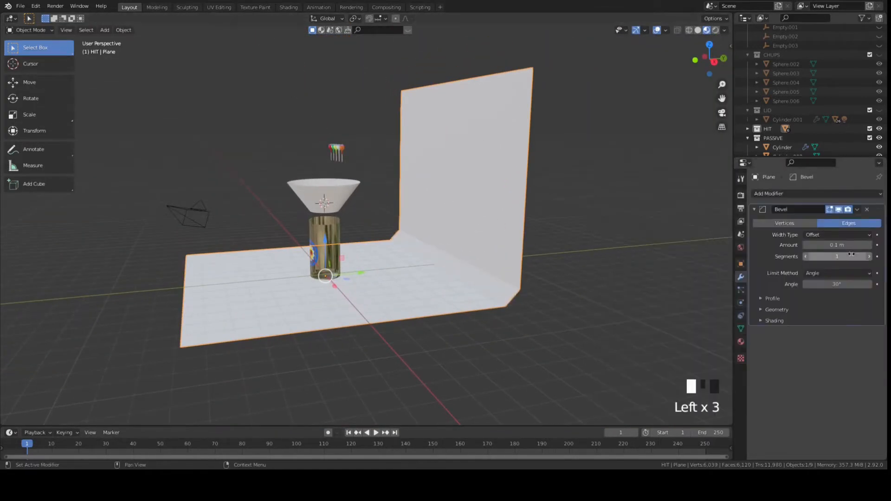
pyautogui.moveTo(862, 245); pyautogui.dragTo(883, 245)
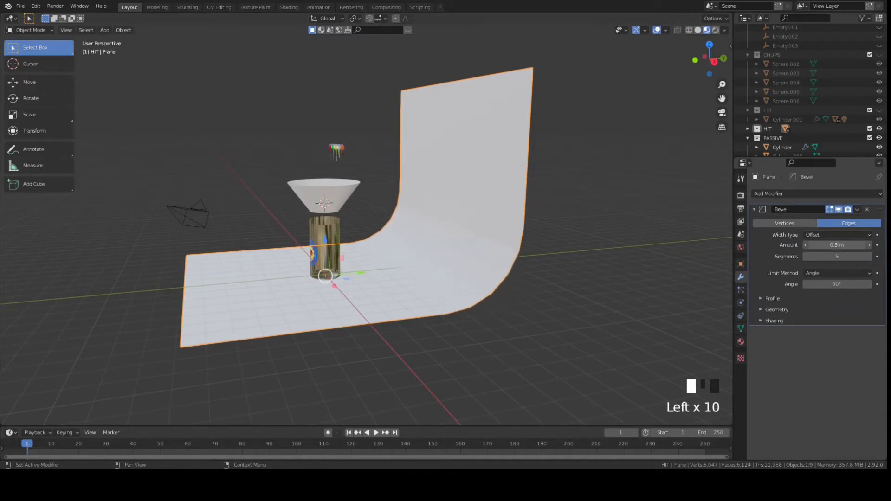
pyautogui.moveTo(622, 125); pyautogui.dragTo(650, 122, button='middle')
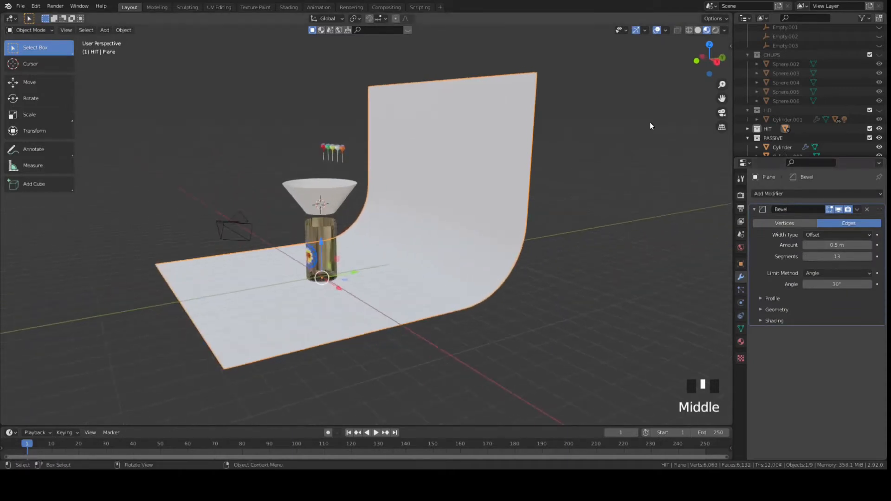
# Step: In wireframe display, add a Subdivision Surface modifier to the backdrop and order it before the Bevel, limiting the Bevel by weight
pyautogui.click(698, 30)
pyautogui.click(689, 29)
pyautogui.moveTo(615, 270); pyautogui.dragTo(629, 277, button='middle')
pyautogui.click(755, 210)
pyautogui.click(771, 194)
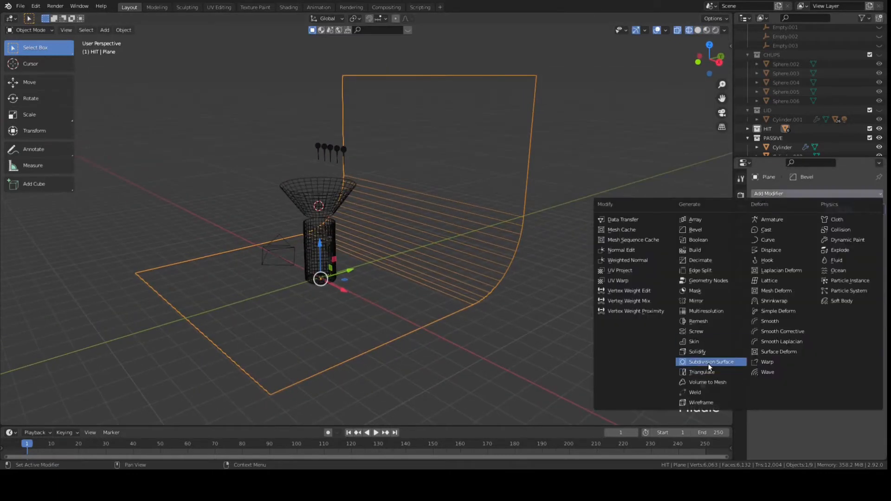
pyautogui.click(708, 361)
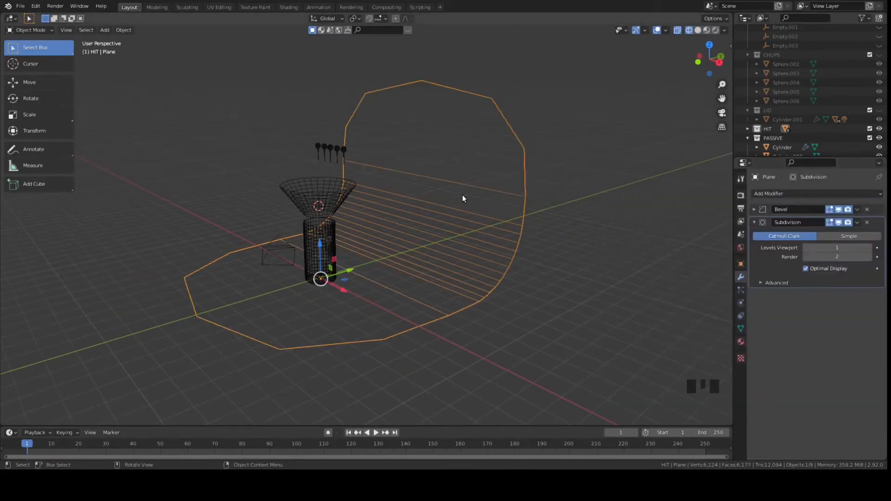
pyautogui.press('Tab')
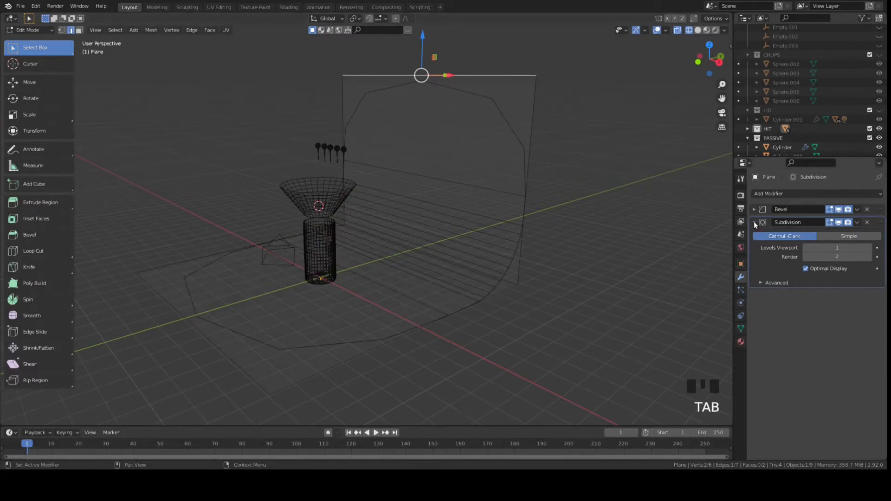
pyautogui.moveTo(880, 222); pyautogui.dragTo(870, 212)
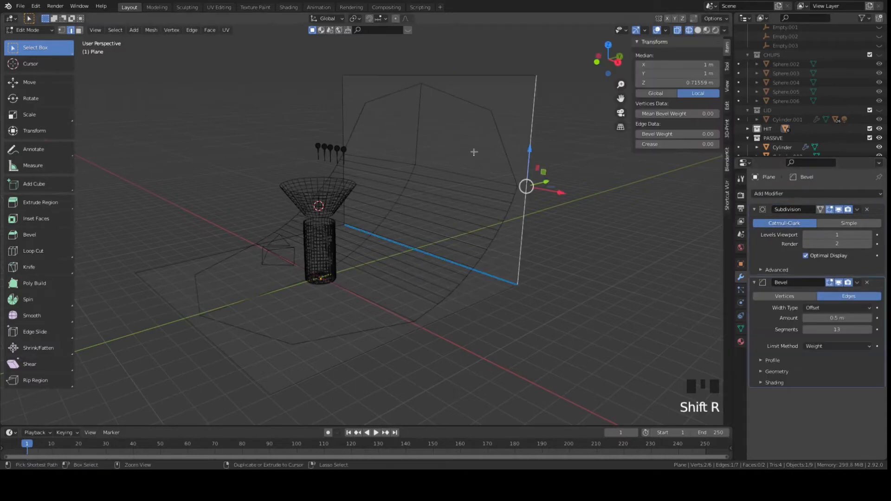
# Step: Add one loop cut close to the back wall's upper edge and another close to the floor's front edge
pyautogui.hotkey('ctrl', 'r')
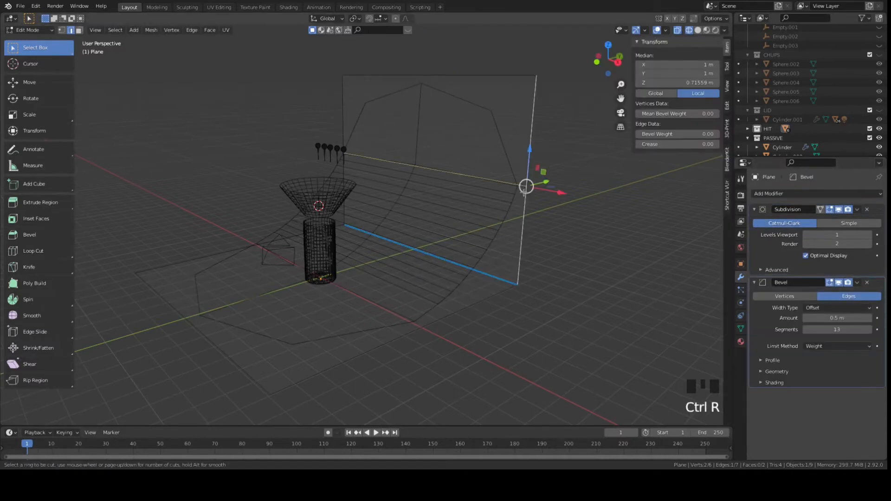
pyautogui.click(526, 186)
pyautogui.click(537, 92)
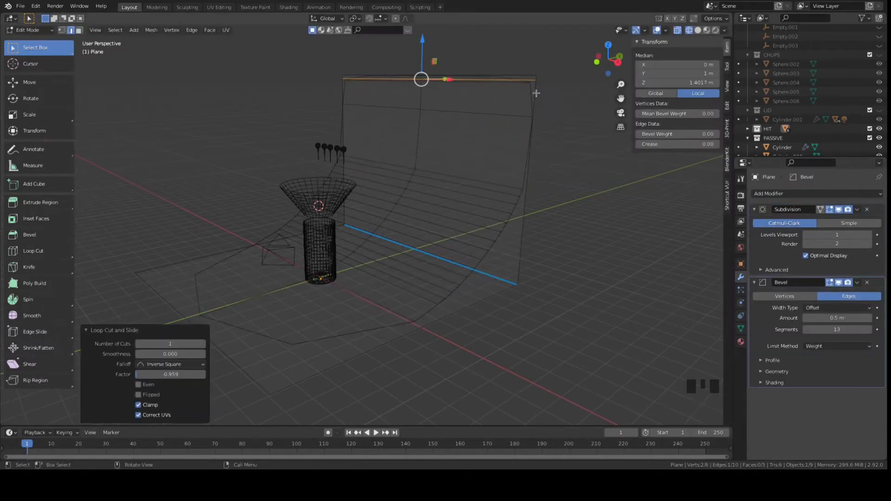
pyautogui.hotkey('ctrl', 'r')
pyautogui.click(298, 381)
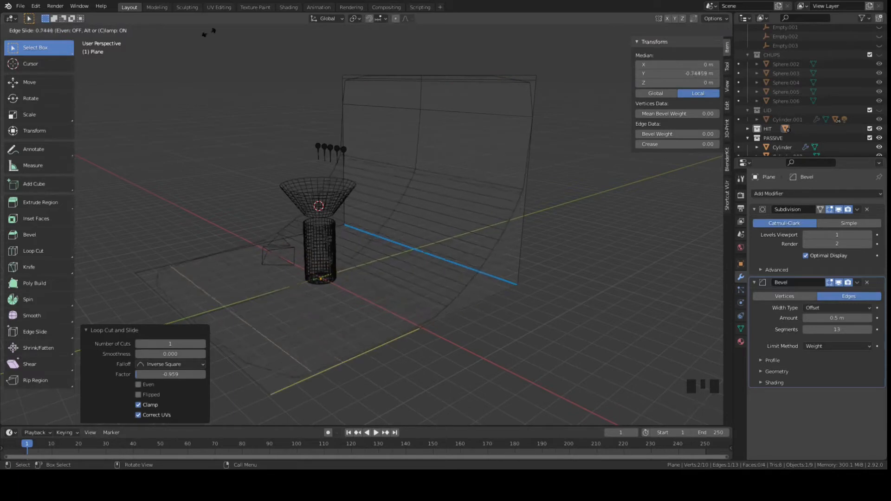
pyautogui.click(182, 48)
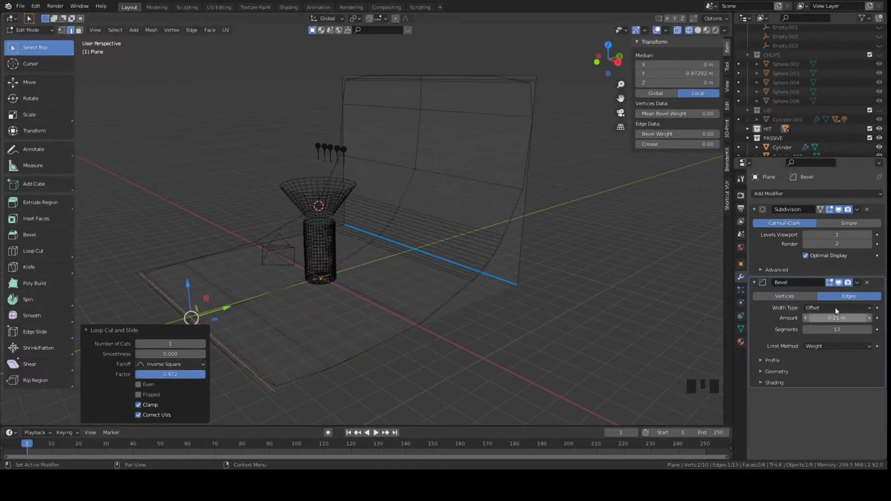
# Step: Set the Bevel amount to 0.21 m and the Subdivision viewport levels to 6
pyautogui.click(869, 235)
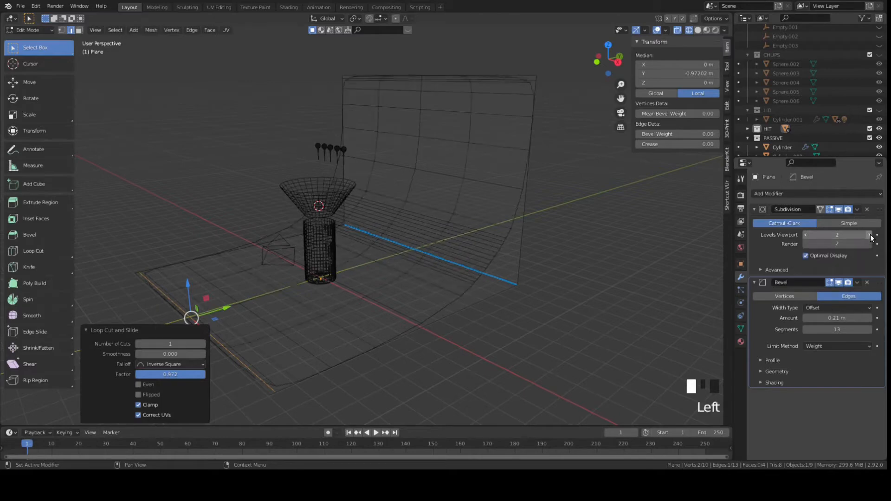
pyautogui.click(869, 235)
pyautogui.click(869, 234)
pyautogui.click(870, 235)
pyautogui.click(869, 234)
pyautogui.click(869, 234)
pyautogui.click(869, 234)
# Step: Leave Edit Mode and display the backdrop, jar and lollipops in Material Preview shading
pyautogui.moveTo(433, 225); pyautogui.dragTo(469, 234, button='middle')
pyautogui.keyDown('shift'); pyautogui.moveTo(467, 241); pyautogui.dragTo(525, 251, button='middle'); pyautogui.keyUp('shift')
pyautogui.click(32, 31)
pyautogui.click(38, 42)
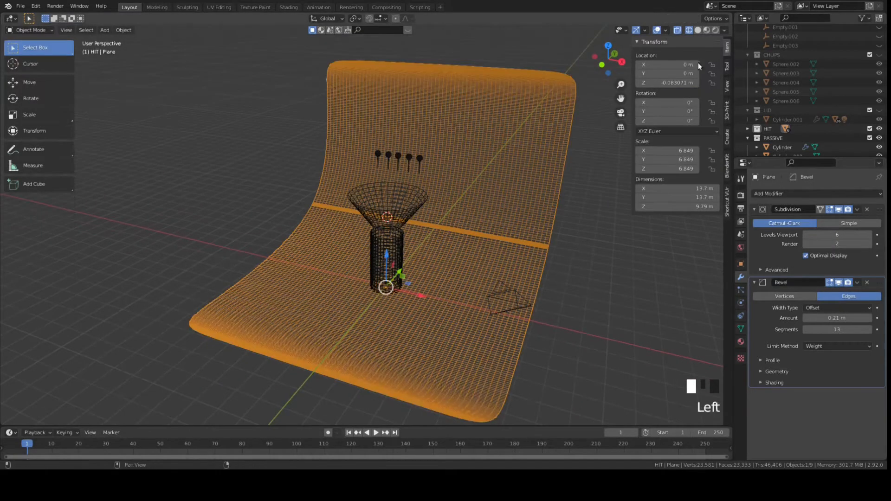
pyautogui.click(698, 30)
pyautogui.click(706, 31)
pyautogui.moveTo(438, 258)
pyautogui.mouseDown(button='middle')
pyautogui.moveTo(497, 240)
pyautogui.moveTo(456, 277)
pyautogui.moveTo(492, 183)
pyautogui.mouseUp(button='middle')
pyautogui.scroll(3, 485, 240)
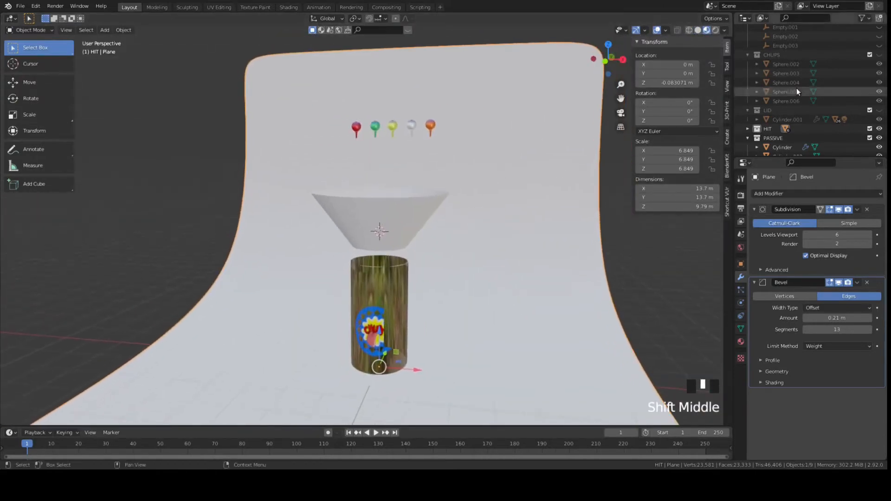
# Step: Move the backdrop plane to the PASSIVE collection
pyautogui.click(528, 206)
pyautogui.press('m')
pyautogui.click(525, 204)
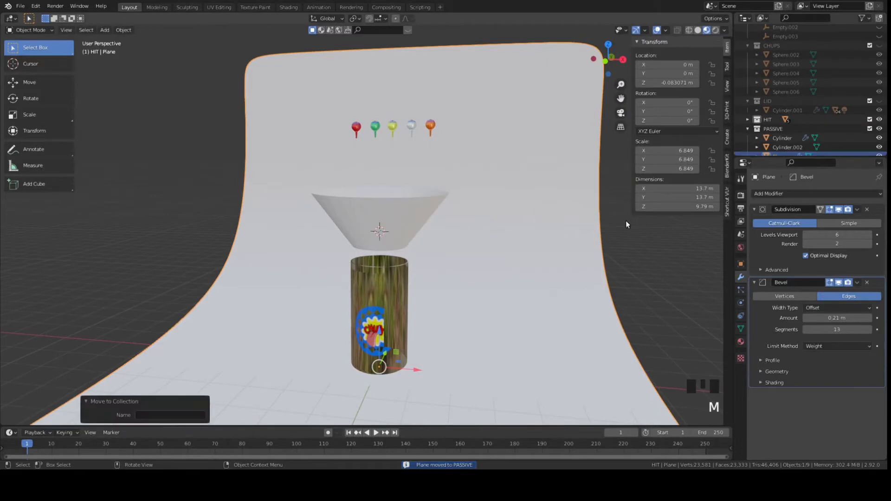
pyautogui.click(880, 129)
pyautogui.click(880, 129)
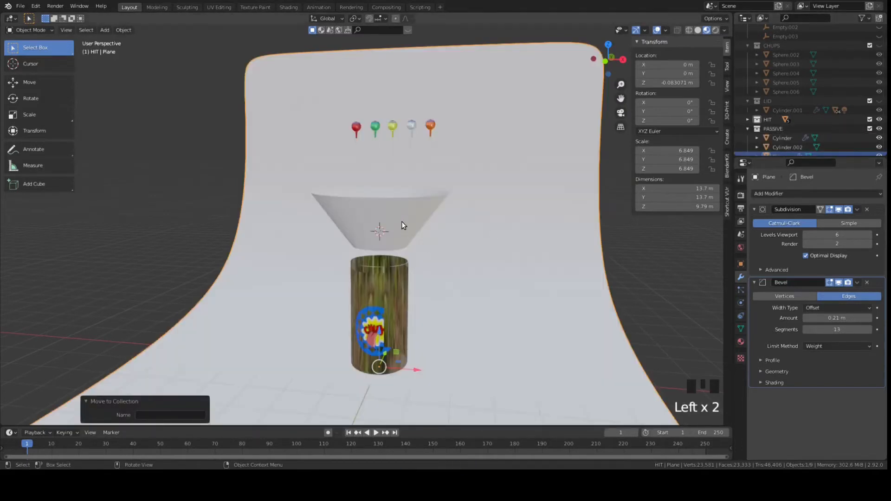
# Step: Hide the backdrop plane and the jar in the viewport, leaving only the funnel and lollipops
pyautogui.click(402, 226)
pyautogui.scroll(-1, 876, 142)
pyautogui.click(880, 147)
pyautogui.click(880, 138)
pyautogui.click(880, 138)
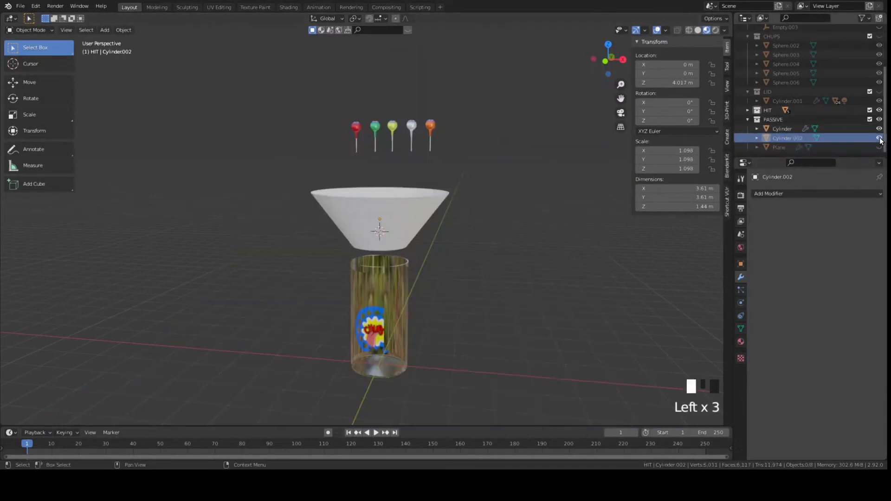
pyautogui.click(879, 128)
pyautogui.moveTo(536, 183); pyautogui.dragTo(533, 208, button='middle')
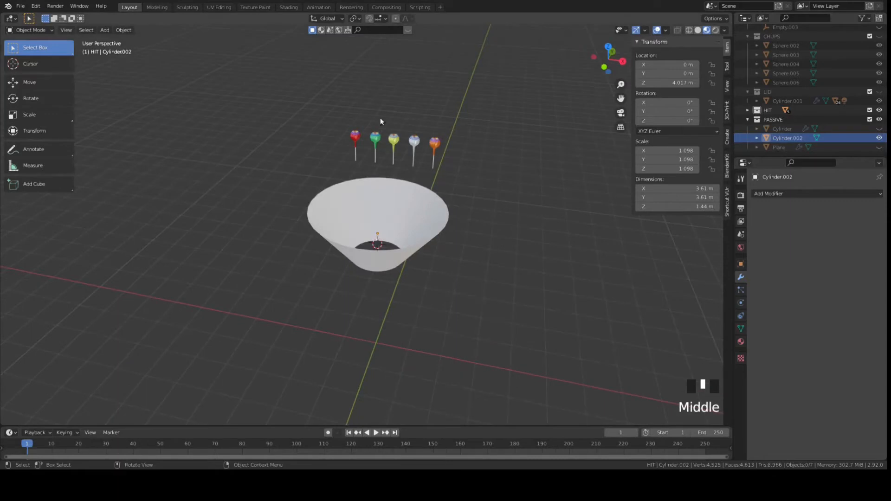
# Step: Select the five lollipops and move their row about -0.56 m along Y to sit over the funnel opening
pyautogui.moveTo(335, 115); pyautogui.dragTo(470, 166)
pyautogui.moveTo(501, 127); pyautogui.dragTo(434, 118, button='middle')
pyautogui.moveTo(399, 136); pyautogui.dragTo(418, 195)
pyautogui.moveTo(418, 195); pyautogui.dragTo(507, 234, button='middle')
pyautogui.press('KP_7')
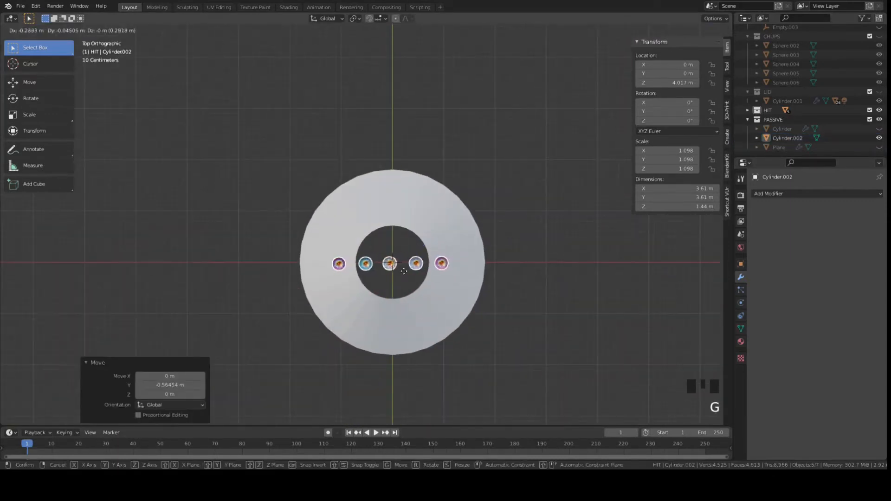
# Step: In the top view, move the orange lollipop back and the white one forward, out of the row
pyautogui.click(444, 269)
pyautogui.press('g')
pyautogui.click(424, 228)
pyautogui.click(416, 264)
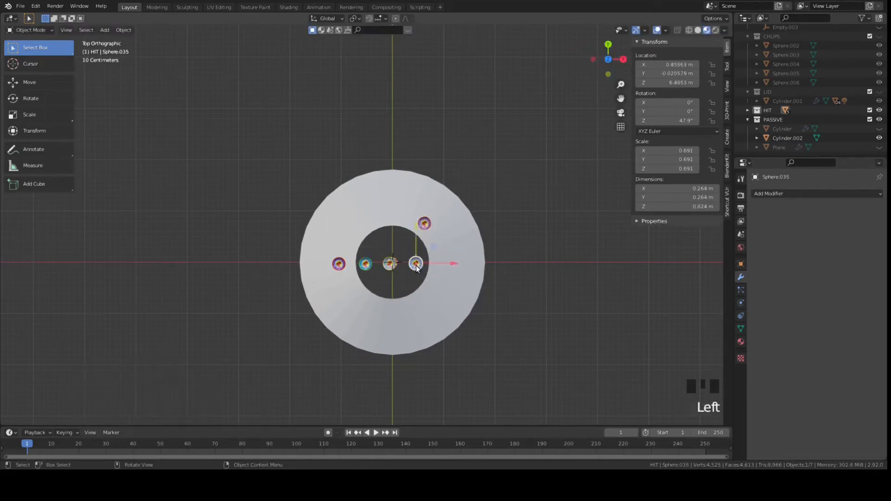
pyautogui.press('g')
pyautogui.click(432, 293)
# Step: Scatter the yellow, green and red lollipops individually around the funnel opening in the top view
pyautogui.click(390, 264)
pyautogui.press('g')
pyautogui.click(395, 243)
pyautogui.click(366, 265)
pyautogui.press('g')
pyautogui.click(373, 292)
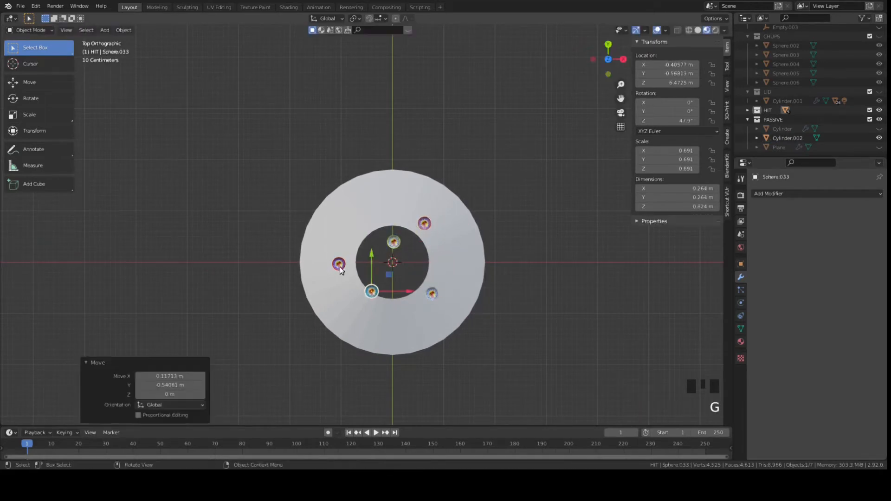
pyautogui.click(340, 266)
pyautogui.press('g')
pyautogui.click(353, 244)
# Step: Place the yellow lollipop near the funnel's centre and nudge the orange and white ones inward
pyautogui.click(398, 244)
pyautogui.press('g')
pyautogui.click(402, 265)
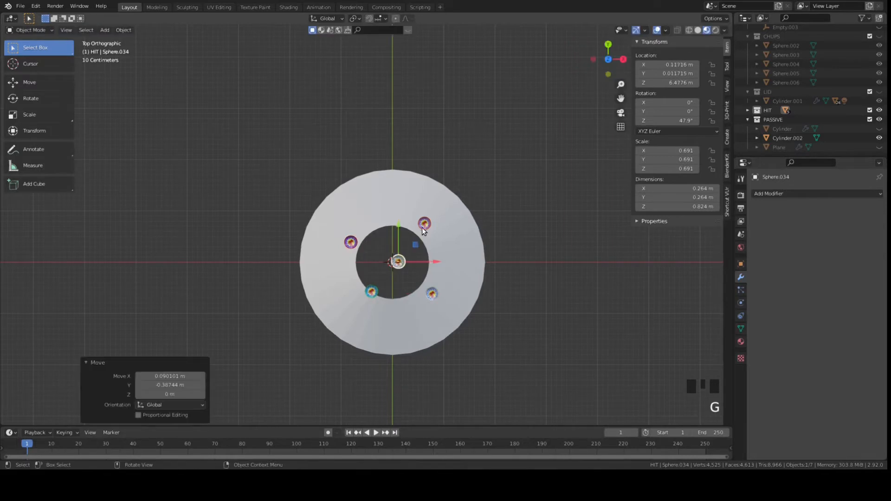
pyautogui.click(424, 225)
pyautogui.press('g')
pyautogui.click(420, 242)
pyautogui.click(398, 267)
pyautogui.press('g')
pyautogui.click(385, 264)
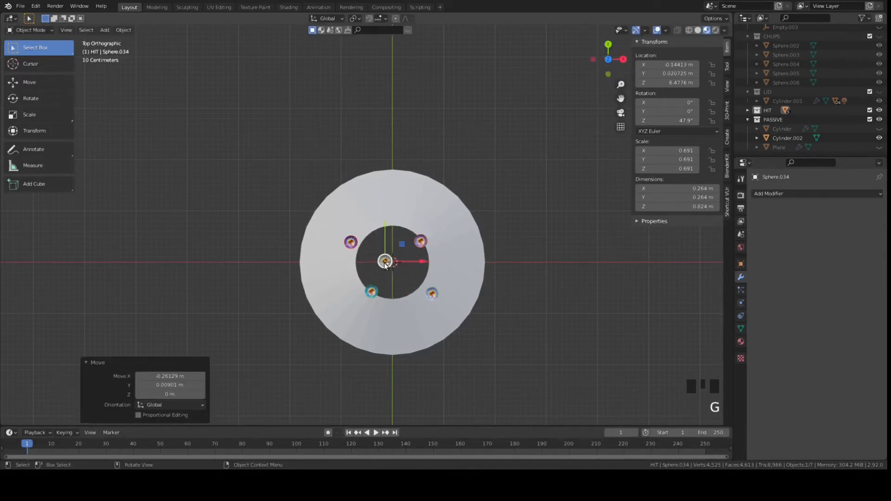
pyautogui.click(434, 296)
pyautogui.press('g')
pyautogui.click(429, 292)
# Step: Randomize the rotation of all five lollipops with X 41°, Y 49° and Z -83°
pyautogui.scroll(-3, 511, 233)
pyautogui.moveTo(517, 299); pyautogui.dragTo(483, 310, button='middle')
pyautogui.scroll(4, 529, 252)
pyautogui.moveTo(288, 148); pyautogui.dragTo(434, 219)
pyautogui.moveTo(134, 42)
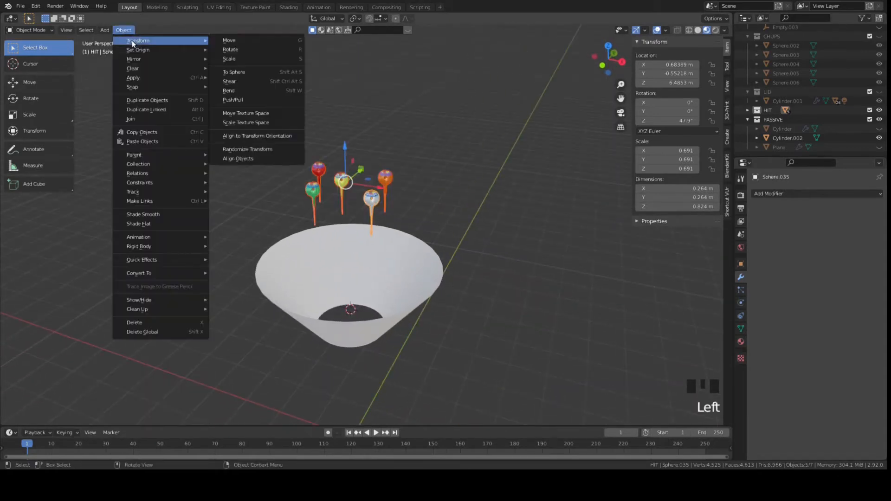
pyautogui.click(249, 152)
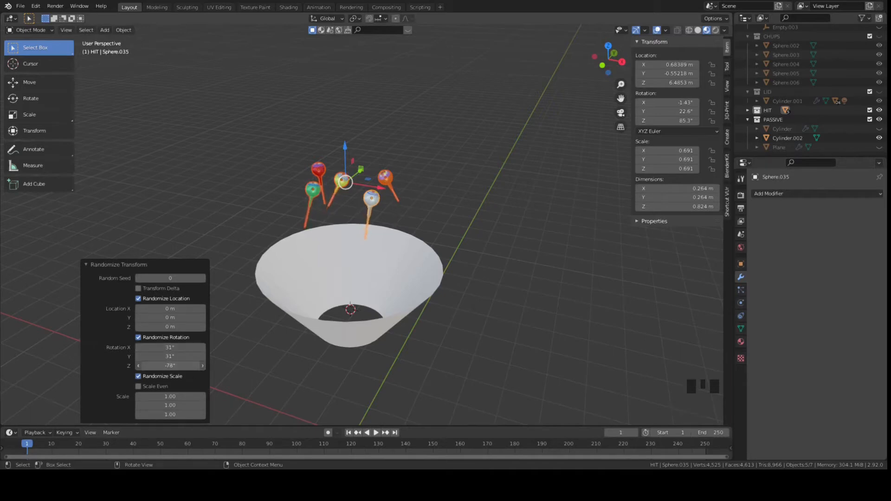
pyautogui.moveTo(175, 365); pyautogui.dragTo(172, 366)
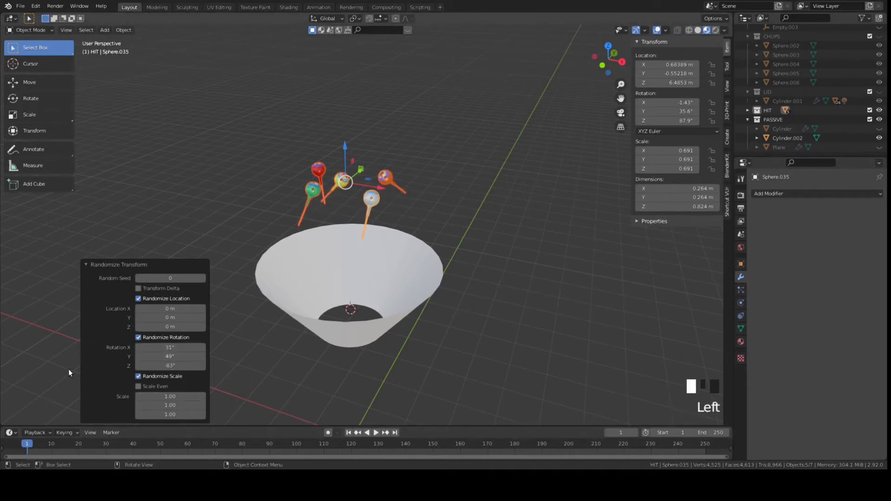
pyautogui.moveTo(386, 241); pyautogui.dragTo(440, 251, button='middle')
pyautogui.press('KP_1')
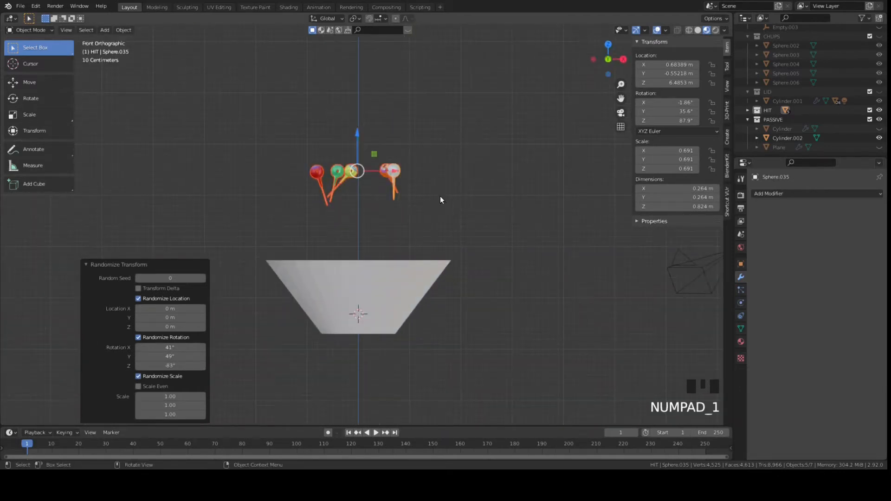
# Step: Move the yellow lollipop about 0.27 m along X in the front view to separate it from the green one
pyautogui.click(352, 171)
pyautogui.moveTo(386, 171); pyautogui.dragTo(400, 172)
pyautogui.moveTo(461, 224); pyautogui.dragTo(470, 245, button='middle')
pyautogui.press('KP_1')
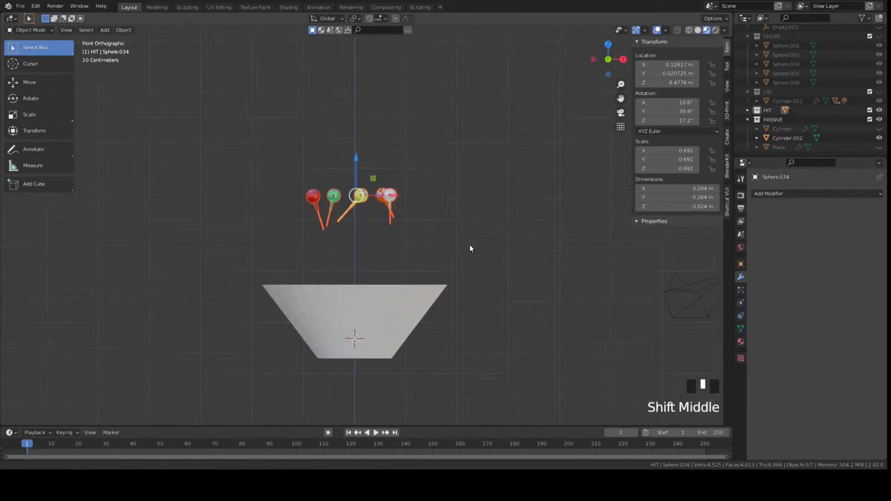
# Step: Duplicate the five lollipops and place the copies about 1.19 m above the originals in the front view
pyautogui.scroll(-2, 464, 288)
pyautogui.keyDown('shift'); pyautogui.moveTo(460, 329); pyautogui.dragTo(439, 318, button='middle'); pyautogui.keyUp('shift')
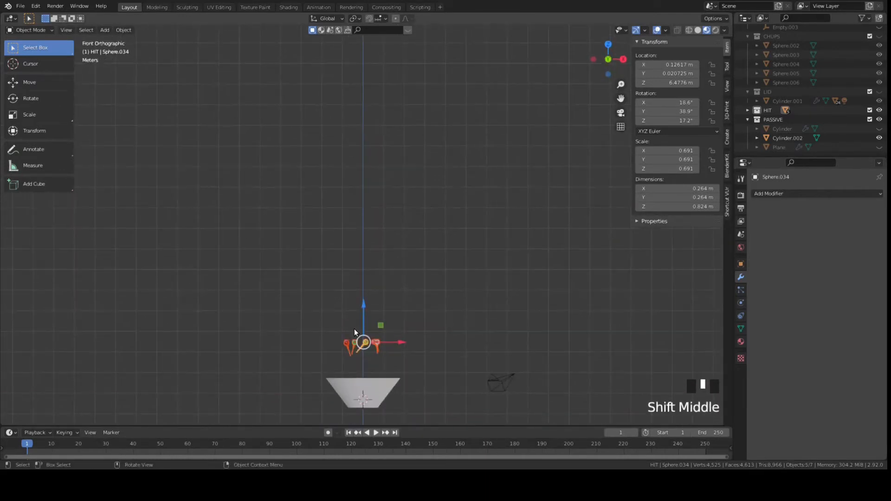
pyautogui.hotkey('shift', 'd')
pyautogui.click(395, 309)
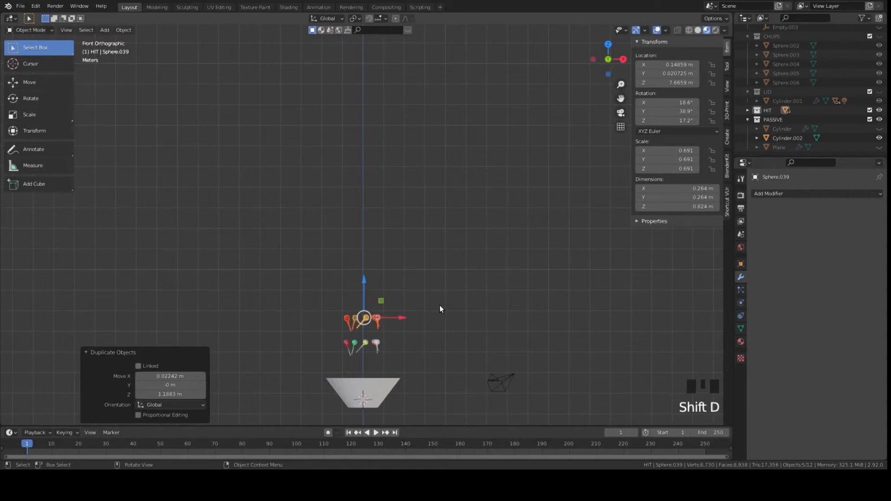
# Step: Rotate the duplicated lollipops about -136° around Z in the top view
pyautogui.press('KP_7')
pyautogui.scroll(5, 426, 247)
pyautogui.press('r')
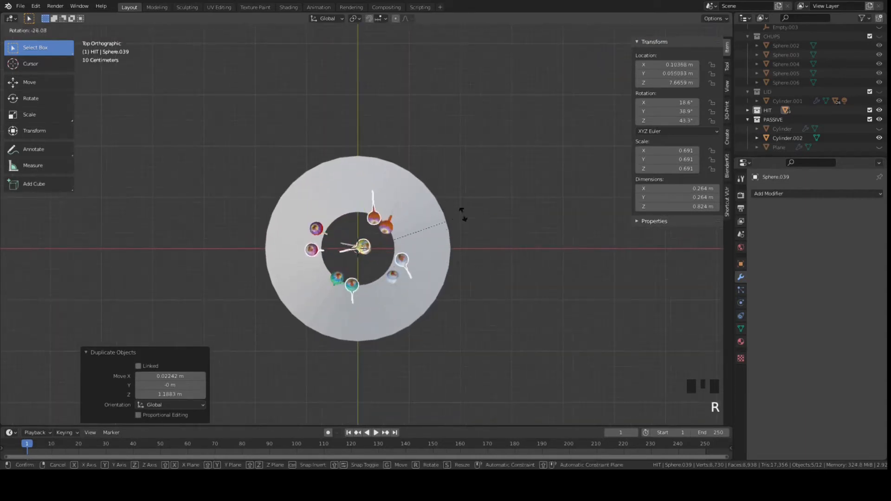
pyautogui.click(239, 96)
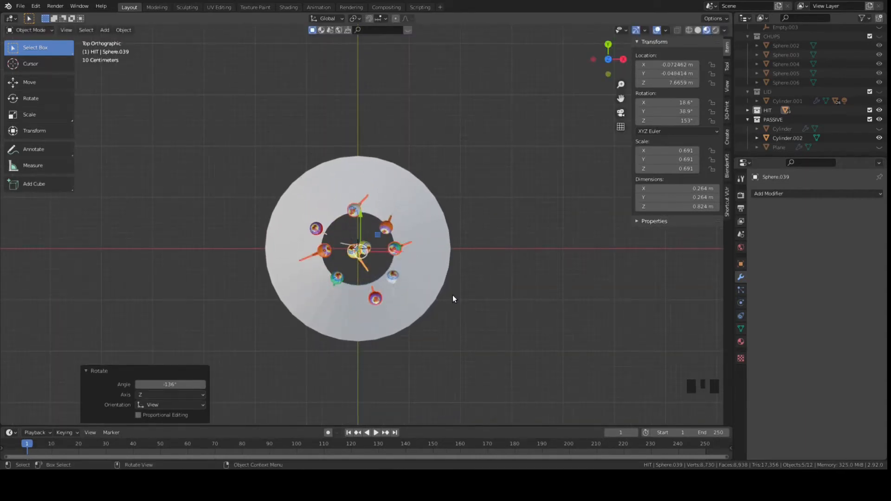
# Step: Switch to the front view and split the 3D viewport vertically into two side-by-side areas
pyautogui.press('KP_1')
pyautogui.keyDown('shift'); pyautogui.moveTo(441, 333); pyautogui.dragTo(441, 201, button='middle'); pyautogui.keyUp('shift')
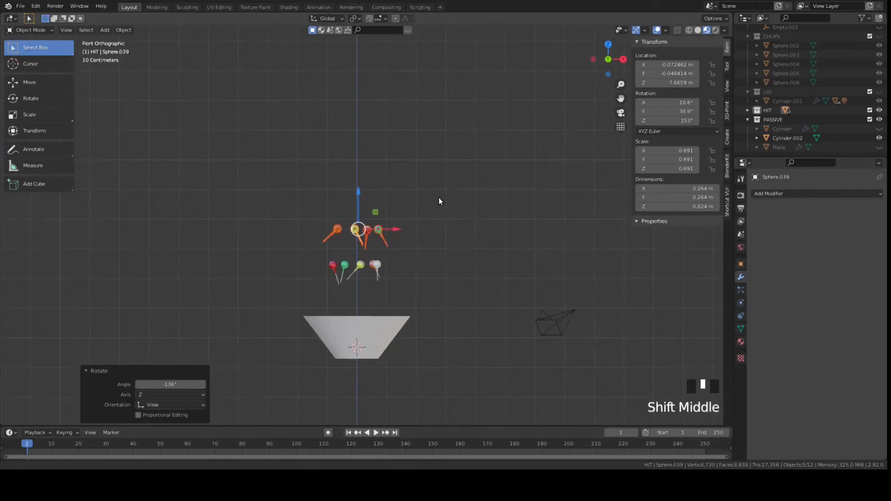
pyautogui.rightClick(734, 299)
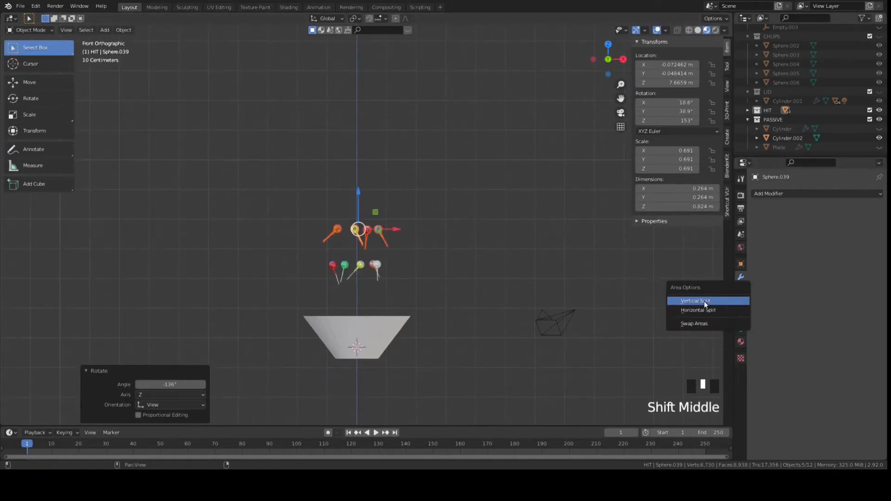
pyautogui.click(707, 302)
pyautogui.click(331, 301)
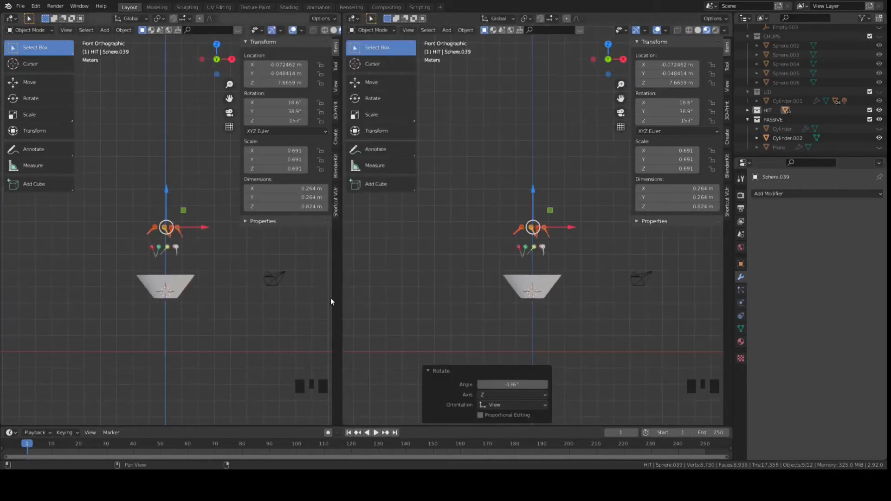
# Step: Set one of the two viewports to a wireframe top view framed closely on the funnel and lollipops
pyautogui.click(205, 348)
pyautogui.press('KP_7')
pyautogui.scroll(5, 200, 250)
pyautogui.keyDown('shift'); pyautogui.moveTo(199, 250); pyautogui.dragTo(205, 285, button='middle'); pyautogui.keyUp('shift')
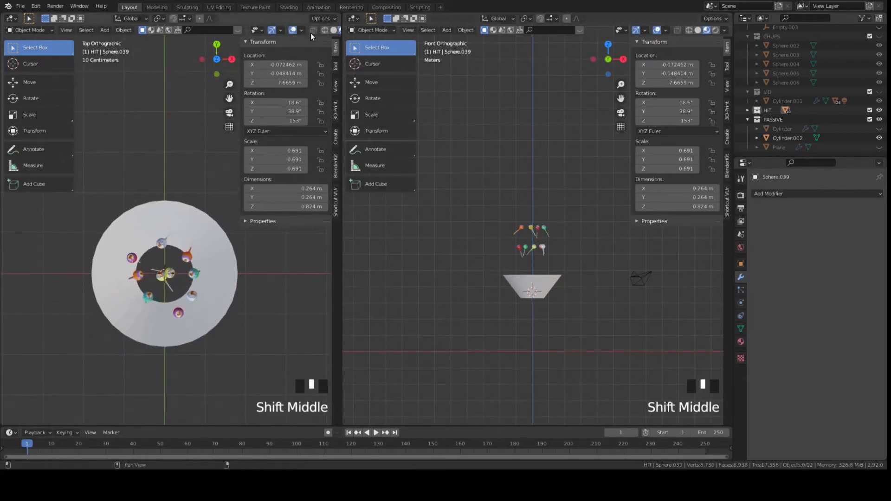
pyautogui.click(313, 29)
pyautogui.scroll(2, 237, 230)
pyautogui.keyDown('shift'); pyautogui.moveTo(237, 230); pyautogui.dragTo(213, 216, button='middle'); pyautogui.keyUp('shift')
# Step: Keep the other viewport in front view, then hide the sidebars and narrow the toolbars in both viewports
pyautogui.moveTo(557, 245); pyautogui.dragTo(575, 263, button='middle')
pyautogui.press('KP_1')
pyautogui.press('KP_1')
pyautogui.press('n')
pyautogui.press('n')
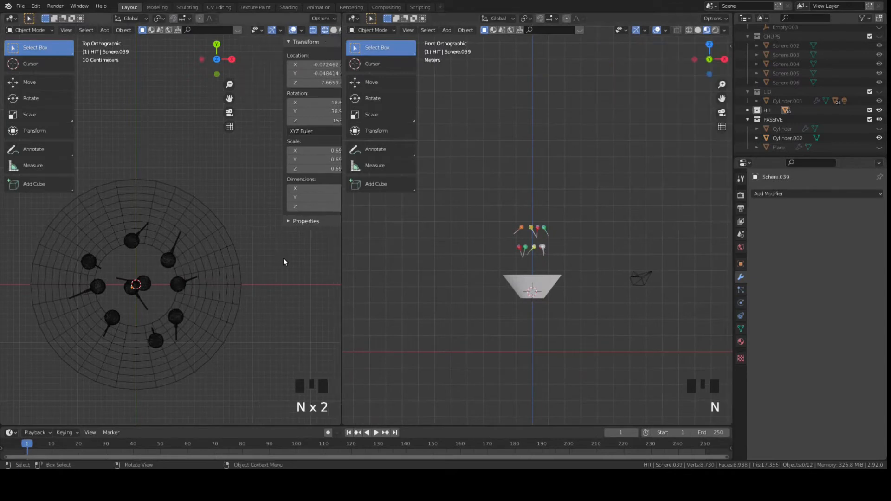
pyautogui.moveTo(416, 153); pyautogui.dragTo(367, 149)
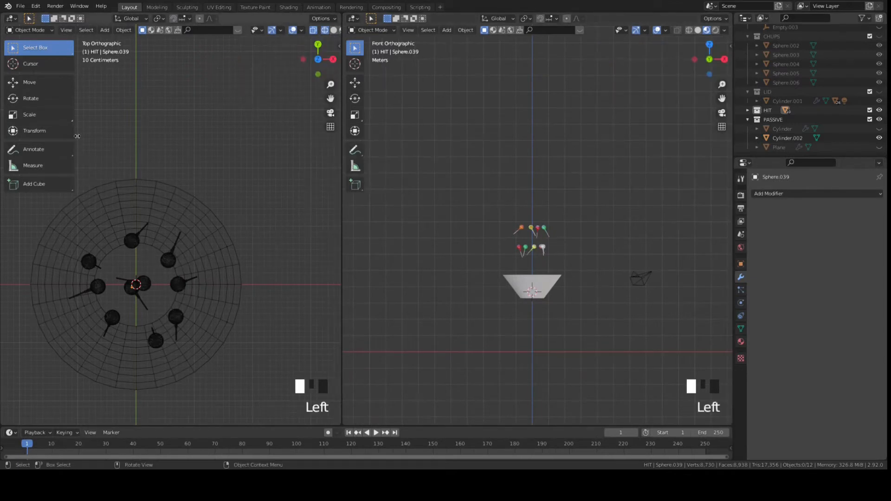
pyautogui.moveTo(77, 136); pyautogui.dragTo(28, 136)
# Step: Duplicate the ten lollipops about 2.27 m upward in the front view and rotate the copies about 63° around Z in the top view
pyautogui.keyDown('shift'); pyautogui.moveTo(479, 288); pyautogui.dragTo(455, 385, button='middle'); pyautogui.keyUp('shift')
pyautogui.moveTo(481, 300); pyautogui.dragTo(542, 330)
pyautogui.hotkey('shift', 'd')
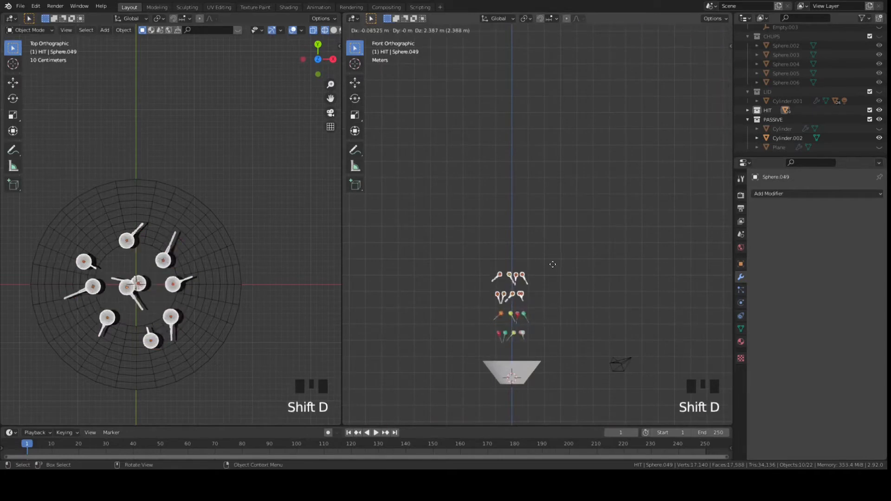
pyautogui.click(552, 266)
pyautogui.press('r')
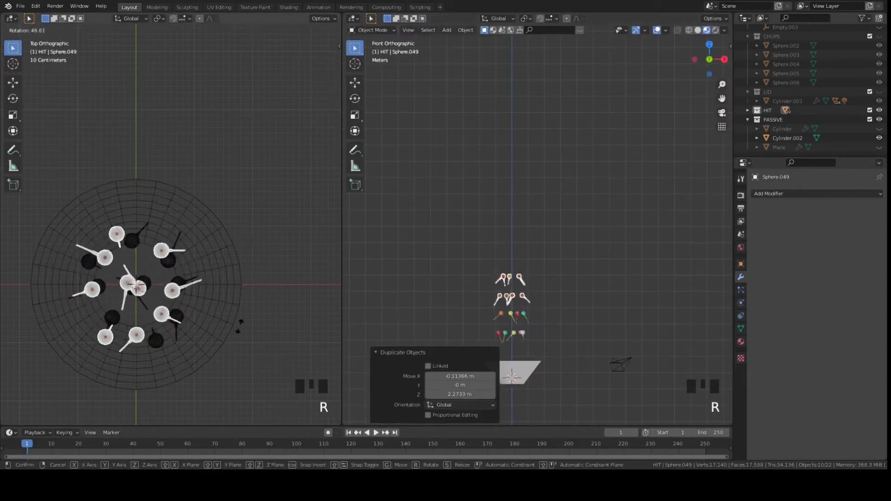
pyautogui.click(224, 359)
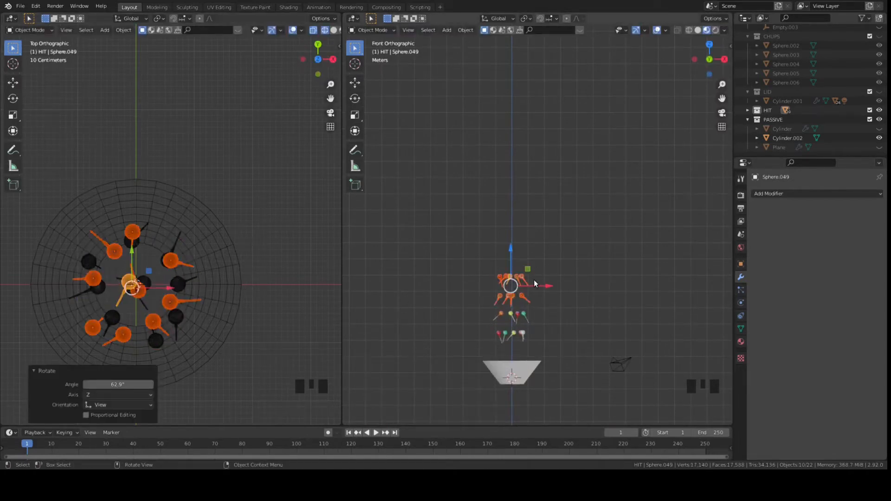
# Step: Duplicate the topmost ten lollipops about 2.44 m straight up and rotate these copies about 78.5° around Z
pyautogui.hotkey('shift', 'd')
pyautogui.click(535, 241)
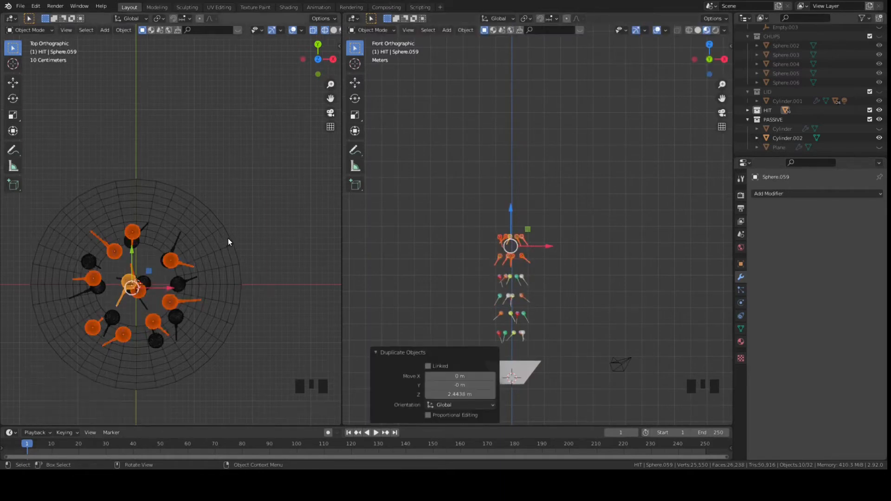
pyautogui.press('r')
pyautogui.click(199, 378)
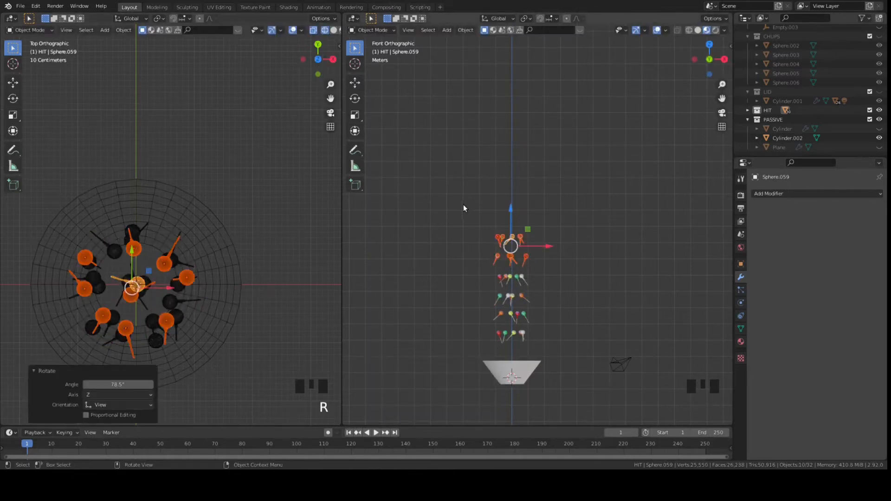
# Step: Duplicate all thirty lollipops about 7.19 m upward and rotate the copies about 72.8° around Z in the top view
pyautogui.moveTo(464, 209); pyautogui.dragTo(543, 350)
pyautogui.hotkey('shift', 'd')
pyautogui.click(530, 137)
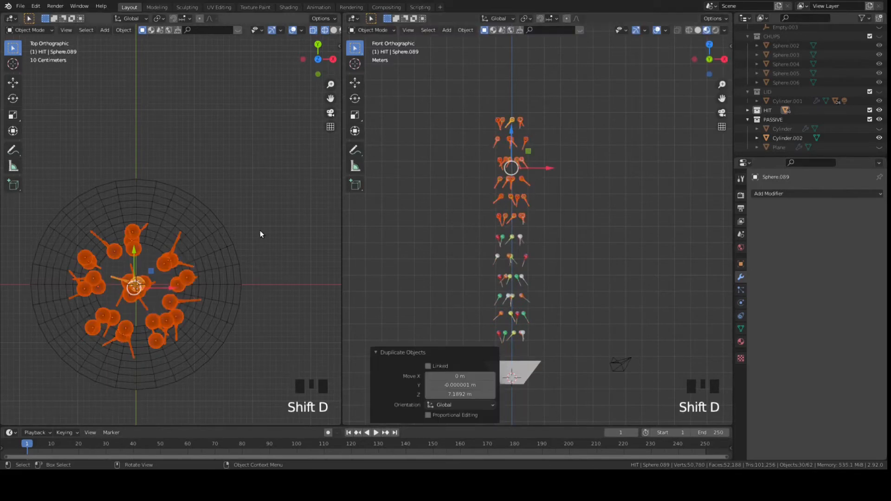
pyautogui.press('r')
pyautogui.click(216, 349)
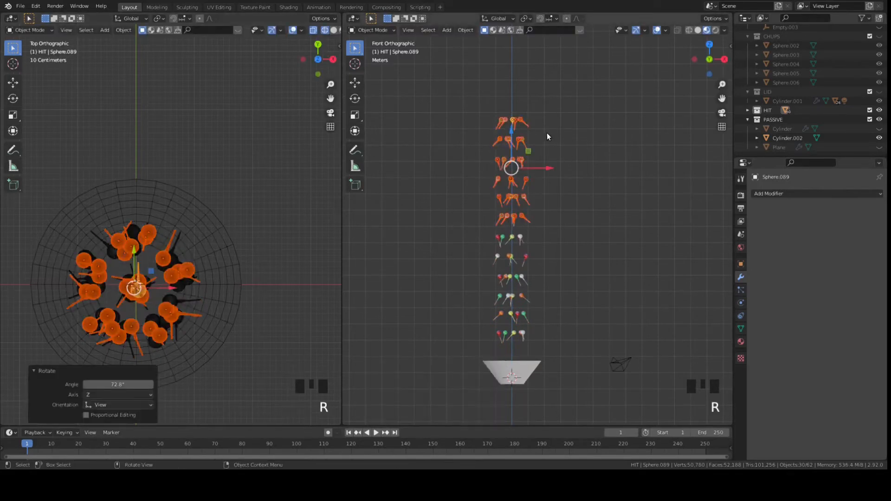
# Step: Duplicate the upper thirty lollipops another 7.19 m or so upward and rotate the new copies about 119° around Z
pyautogui.scroll(-2, 578, 168)
pyautogui.keyDown('shift'); pyautogui.moveTo(577, 168); pyautogui.dragTo(546, 246, button='middle'); pyautogui.keyUp('shift')
pyautogui.hotkey('shift', 'd')
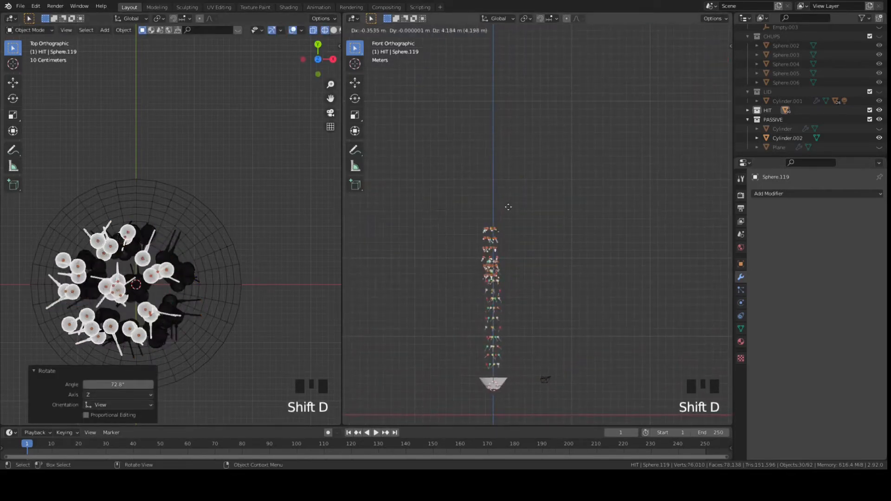
pyautogui.click(510, 189)
pyautogui.press('r')
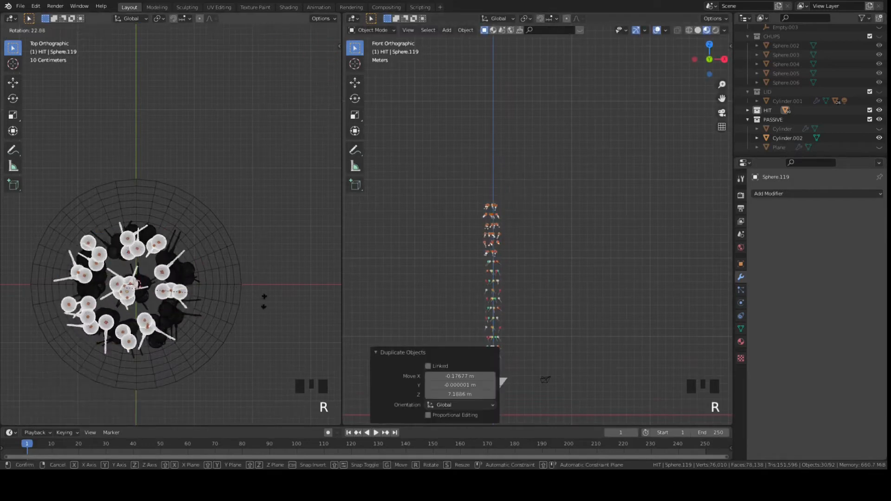
pyautogui.click(612, 245)
pyautogui.scroll(1, 539, 284)
pyautogui.scroll(2, 560, 218)
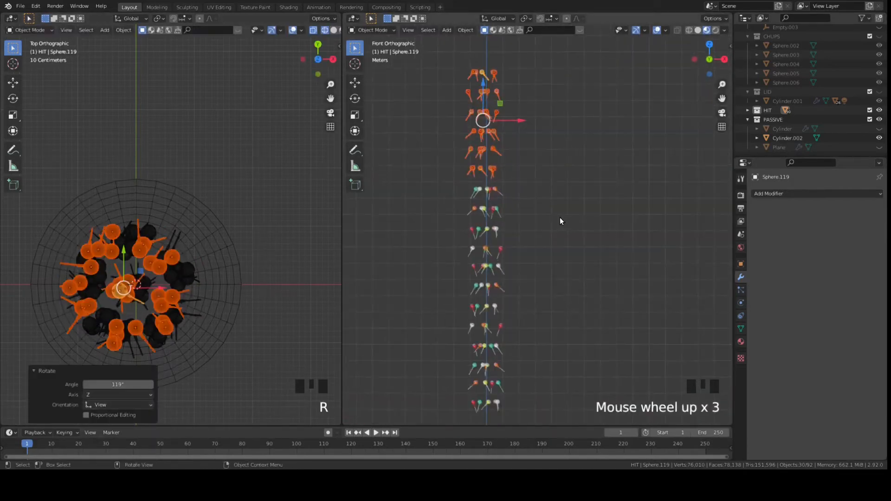
# Step: Deselect the lollipops and save the Blender file
pyautogui.scroll(-1, 560, 217)
pyautogui.click(573, 211)
pyautogui.scroll(-2, 572, 210)
pyautogui.keyDown('shift'); pyautogui.moveTo(572, 210); pyautogui.dragTo(582, 180, button='middle'); pyautogui.keyUp('shift')
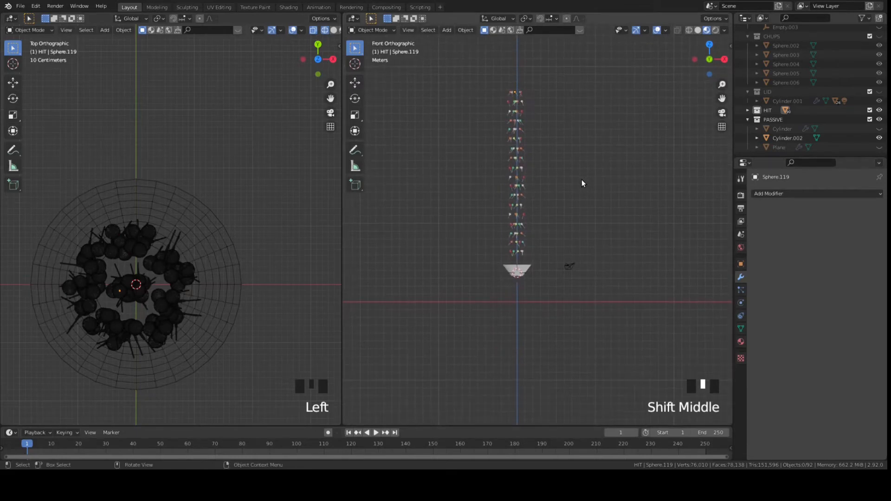
pyautogui.click(20, 6)
pyautogui.click(28, 76)
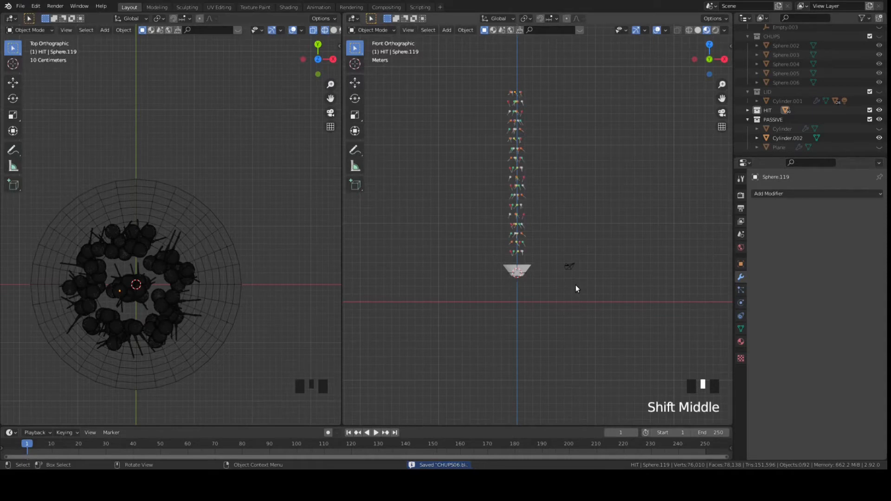
# Step: Unhide the jar (Cylinder) and the curved backdrop (Plane) in the PASSIVE collection
pyautogui.click(879, 129)
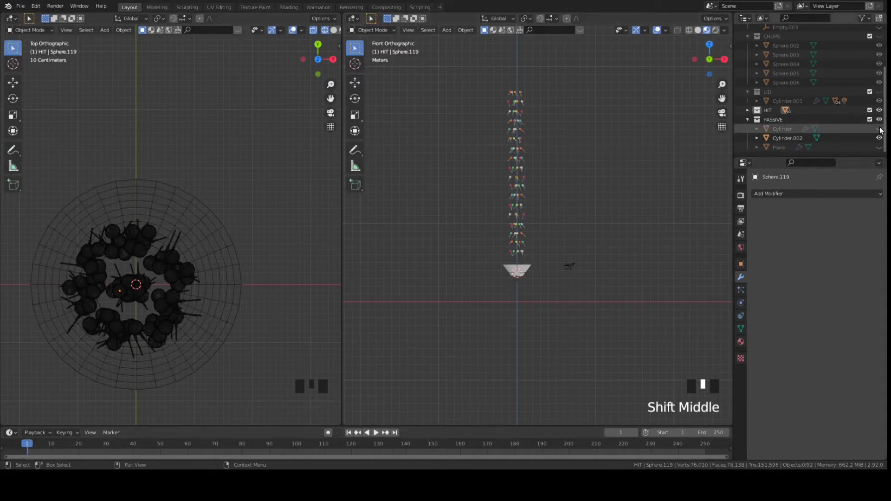
pyautogui.click(880, 147)
pyautogui.scroll(1, 590, 280)
pyautogui.keyDown('shift'); pyautogui.moveTo(589, 280); pyautogui.dragTo(637, 272, button='middle'); pyautogui.keyUp('shift')
pyautogui.scroll(2, 634, 257)
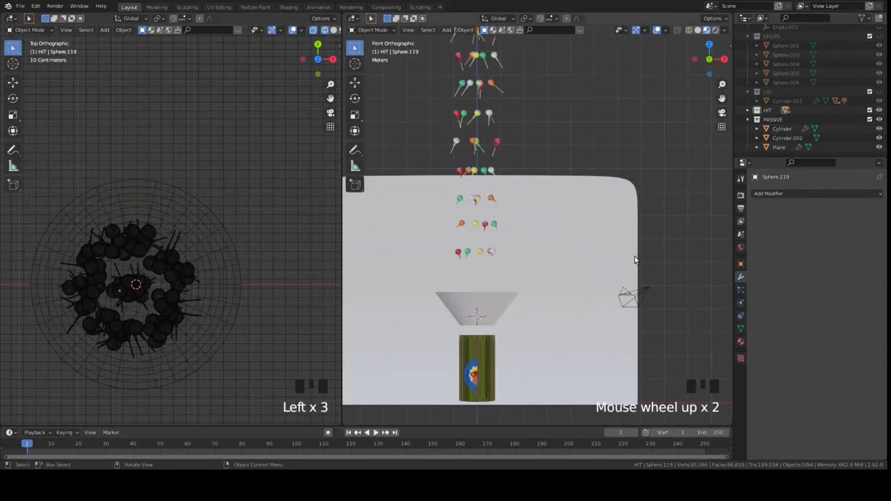
# Step: Select the funnel, the jar and finally the backdrop, and give the backdrop a rigid body of type Passive
pyautogui.click(491, 325)
pyautogui.keyDown('shift'); pyautogui.click(489, 355); pyautogui.keyUp('shift')
pyautogui.keyDown('shift'); pyautogui.click(565, 350); pyautogui.keyUp('shift')
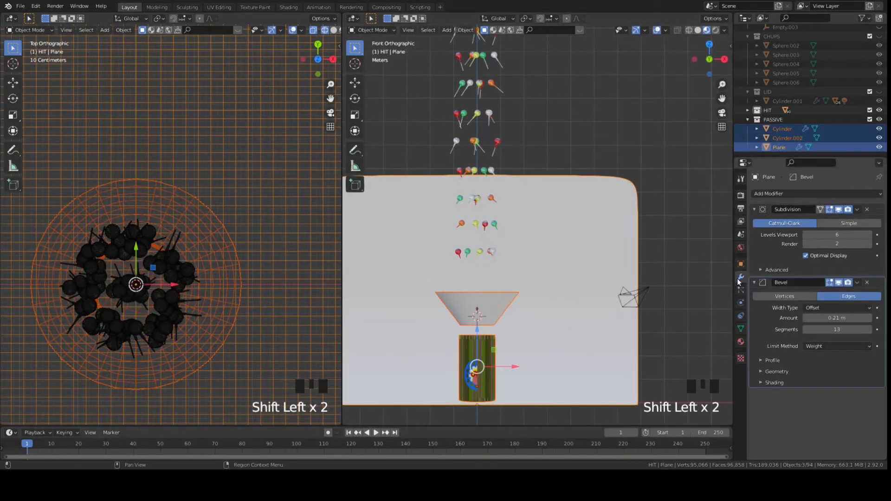
pyautogui.click(741, 303)
pyautogui.click(846, 226)
pyautogui.click(824, 263)
pyautogui.click(824, 280)
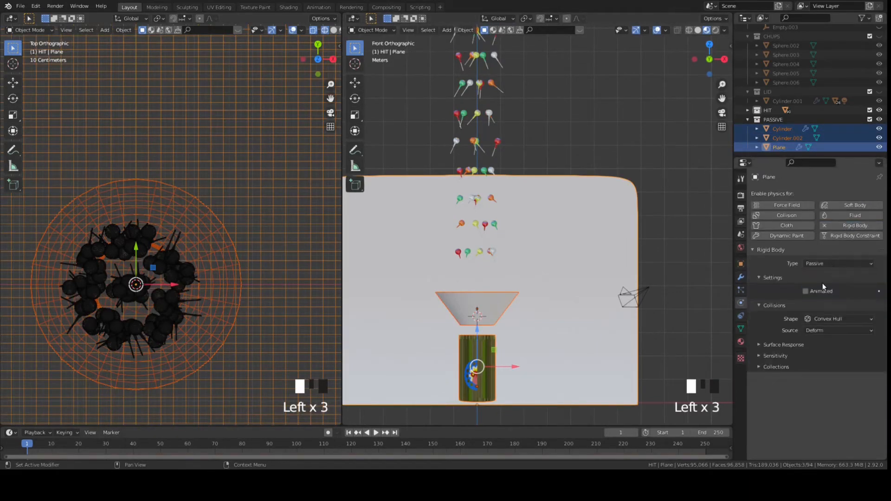
# Step: Set the backdrop's rigid body collision shape to Mesh, friction to 1 and collision margin to 0 m
pyautogui.click(819, 320)
pyautogui.click(821, 390)
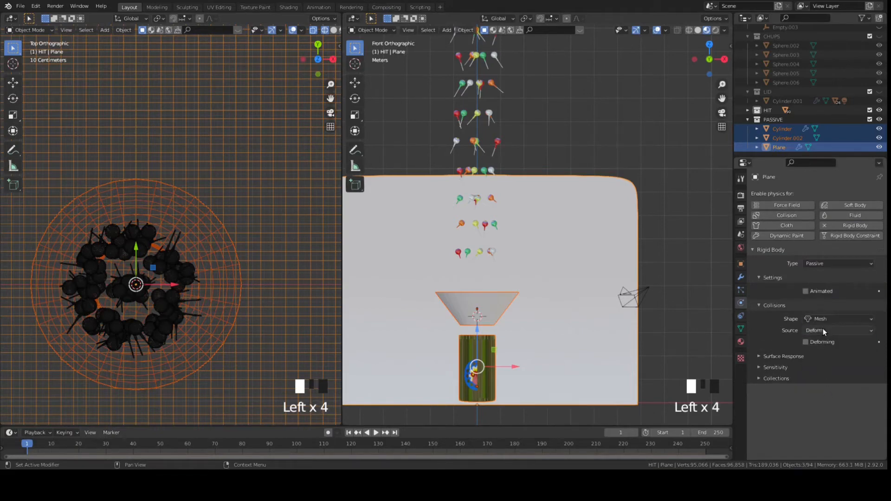
pyautogui.click(795, 356)
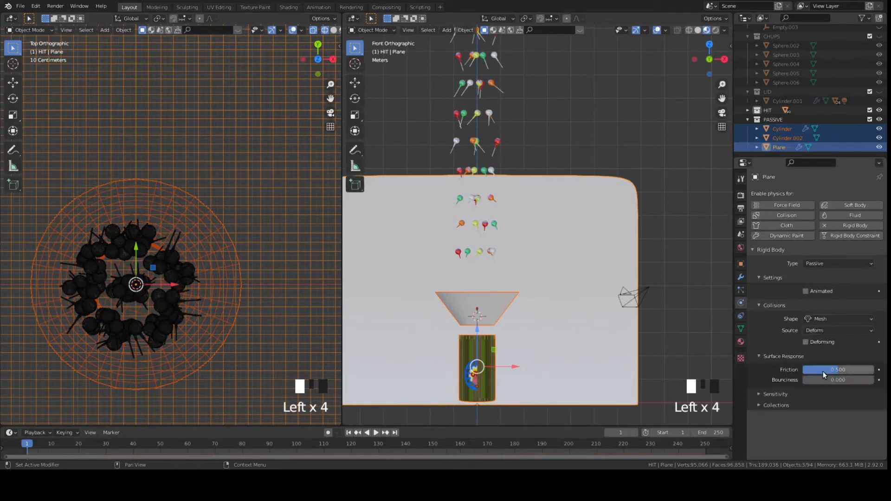
pyautogui.click(759, 395)
pyautogui.doubleClick(838, 407)
pyautogui.write('0')
pyautogui.press('Return')
# Step: Copy the backdrop's rigid body settings to the selected funnel and jar, and check the settings on each object
pyautogui.scroll(-3, 687, 299)
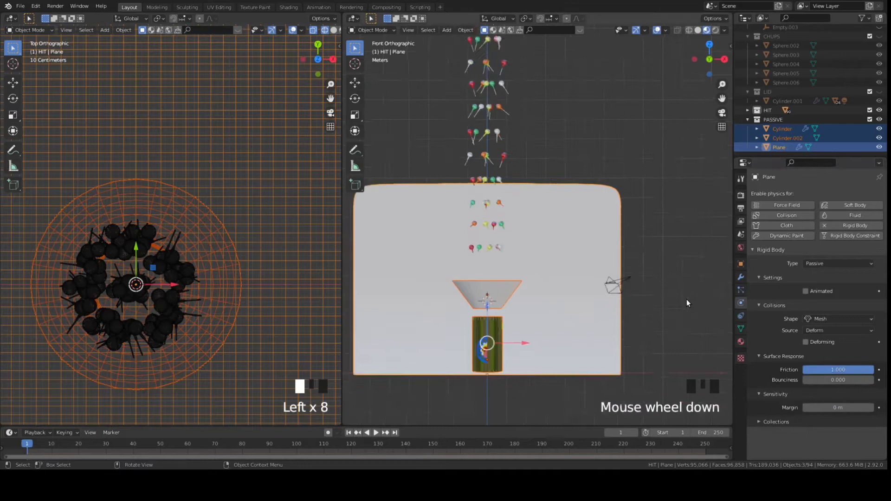
pyautogui.keyDown('shift'); pyautogui.moveTo(656, 271); pyautogui.dragTo(661, 334, button='middle'); pyautogui.keyUp('shift')
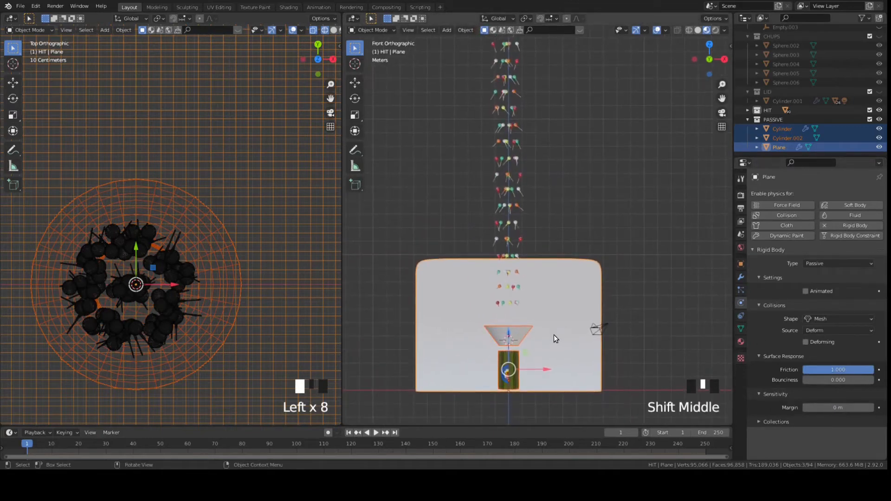
pyautogui.click(466, 30)
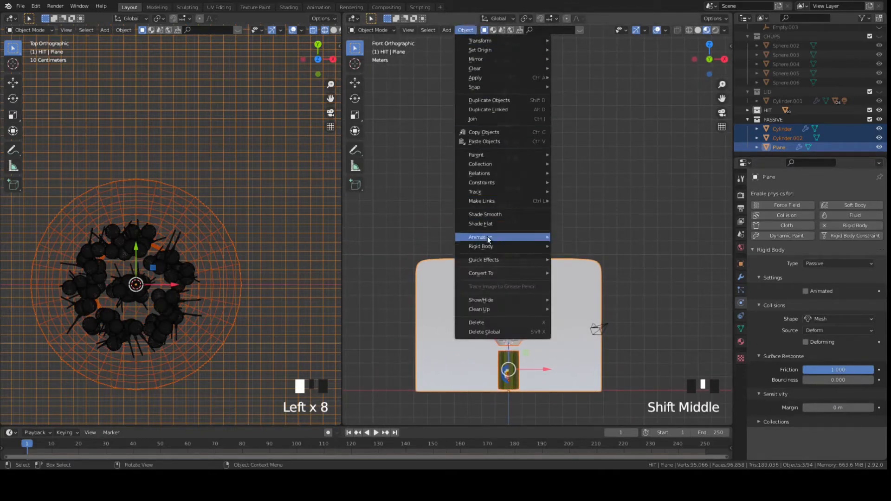
pyautogui.moveTo(510, 246)
pyautogui.click(597, 301)
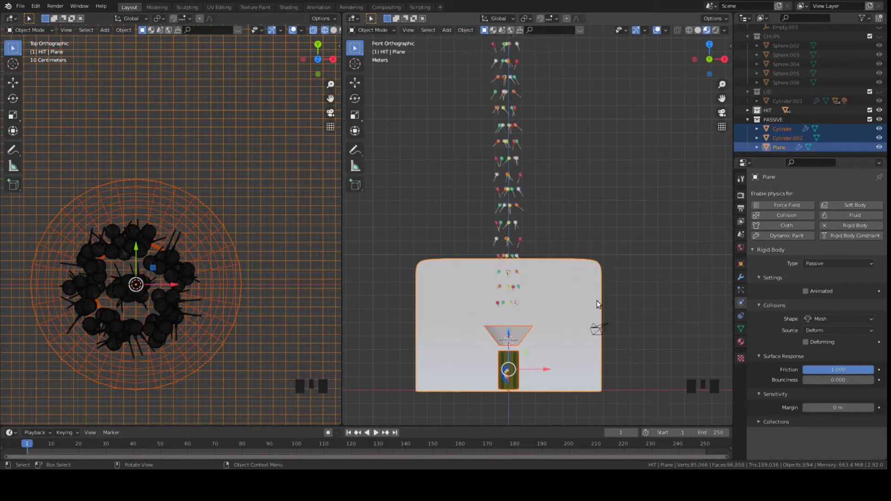
pyautogui.click(602, 184)
pyautogui.click(588, 276)
pyautogui.click(518, 335)
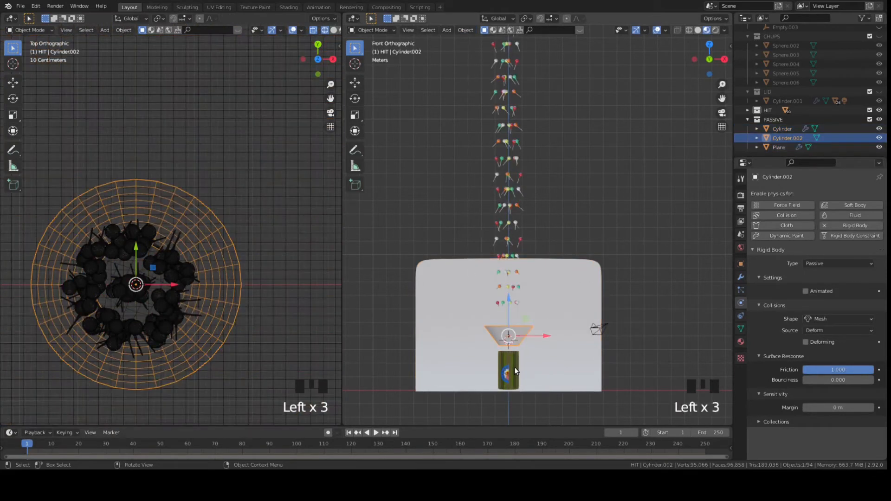
pyautogui.click(515, 366)
pyautogui.click(605, 208)
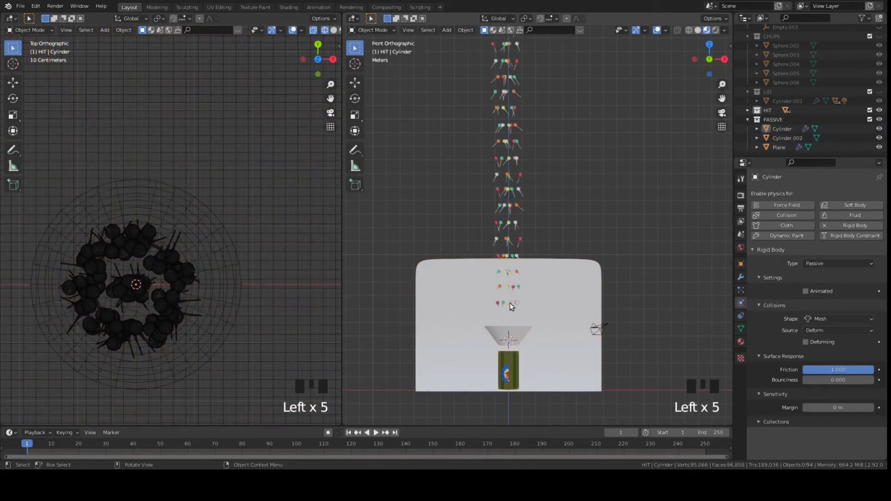
# Step: Select every lollipop in the column with one near the funnel as the active object, and add an Active rigid body to it
pyautogui.scroll(3, 530, 193)
pyautogui.moveTo(593, 232); pyautogui.dragTo(516, 218, button='middle')
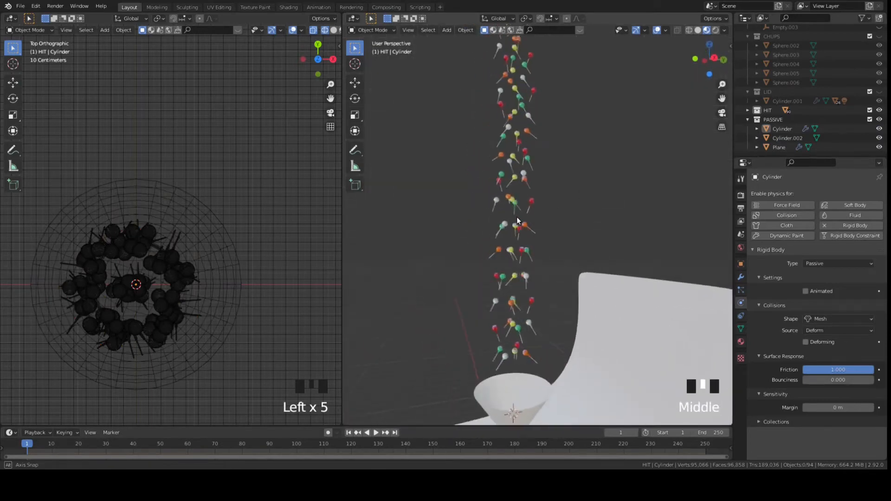
pyautogui.scroll(-1, 213, 313)
pyautogui.moveTo(214, 312); pyautogui.dragTo(316, 241, button='middle')
pyautogui.scroll(-7, 263, 262)
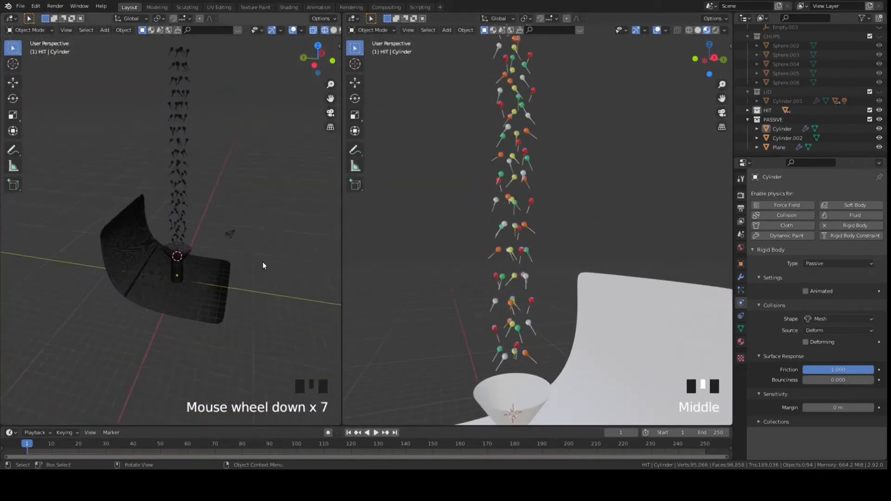
pyautogui.keyDown('shift'); pyautogui.moveTo(263, 262); pyautogui.dragTo(214, 197, button='middle'); pyautogui.keyUp('shift')
pyautogui.scroll(2, 258, 280)
pyautogui.moveTo(258, 279); pyautogui.dragTo(222, 375, button='middle')
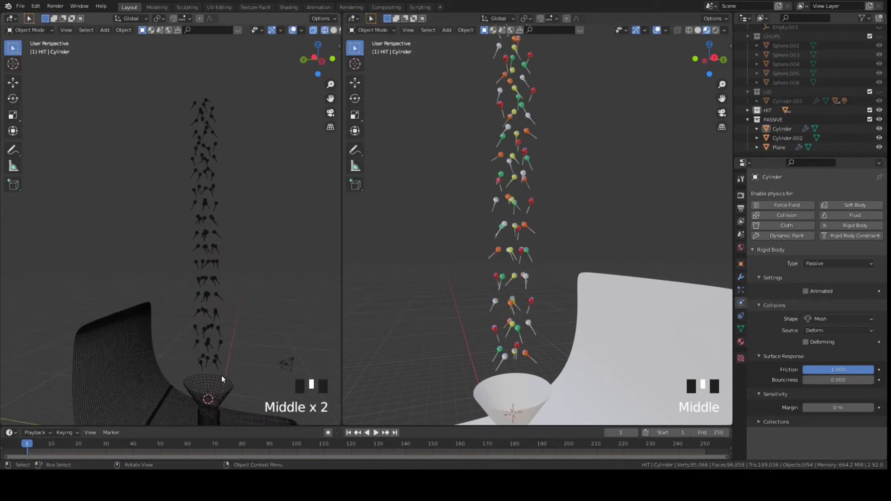
pyautogui.click(525, 353)
pyautogui.click(228, 92)
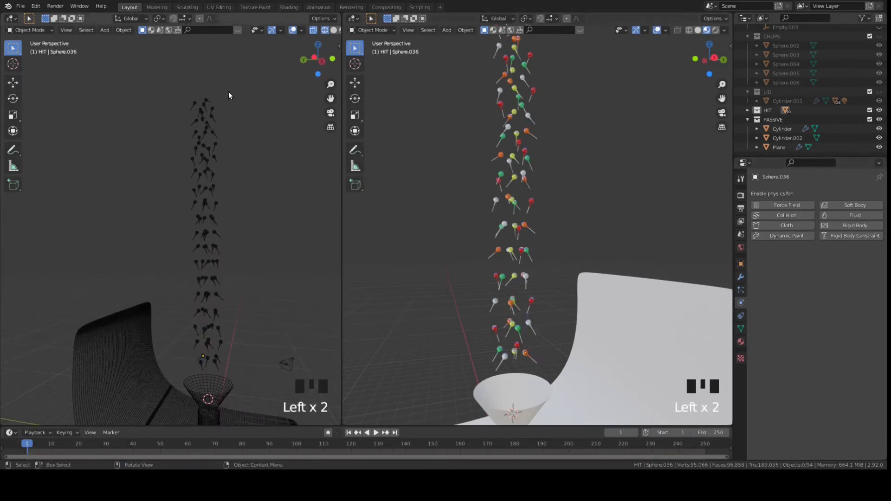
pyautogui.moveTo(228, 91); pyautogui.dragTo(176, 376)
pyautogui.click(856, 226)
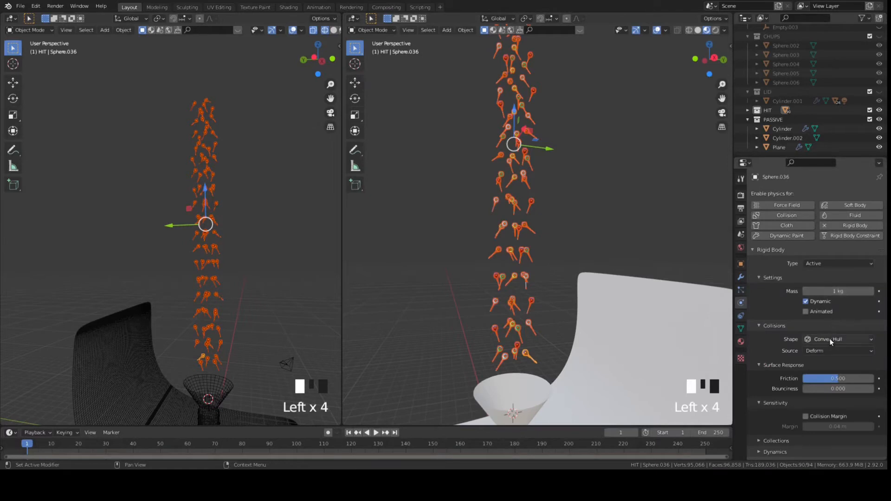
# Step: Set the active lollipop's rigid body collision shape to Mesh, keyframe its friction at 1, and set the collision margin to 0 m
pyautogui.moveTo(831, 342); pyautogui.dragTo(877, 391)
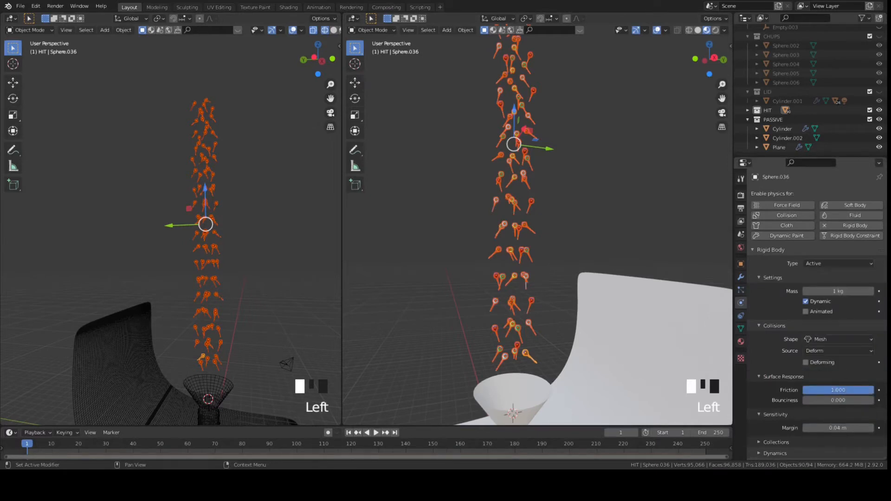
pyautogui.click(879, 390)
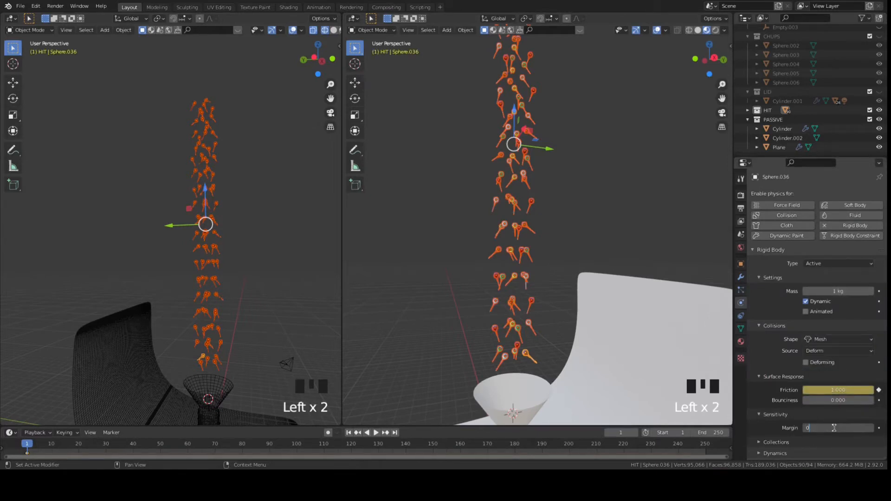
pyautogui.click(854, 411)
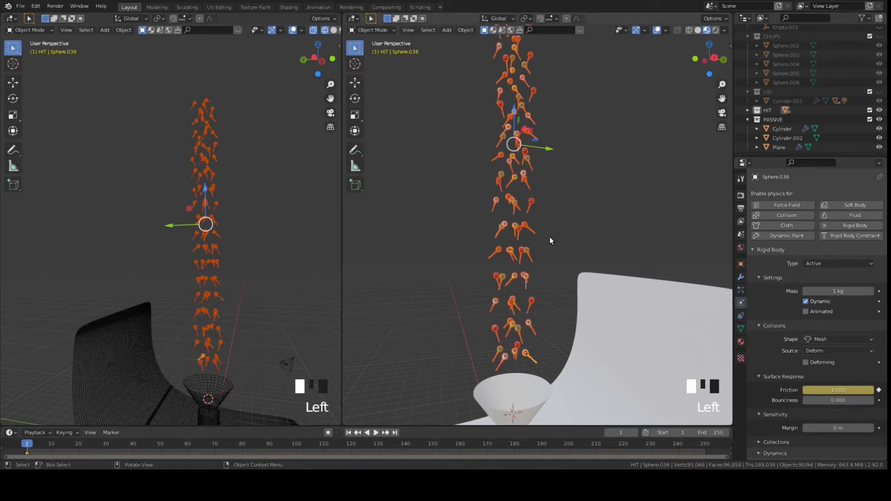
# Step: Copy the active lollipop's rigid body settings to all the other selected lollipops
pyautogui.click(466, 30)
pyautogui.moveTo(511, 247)
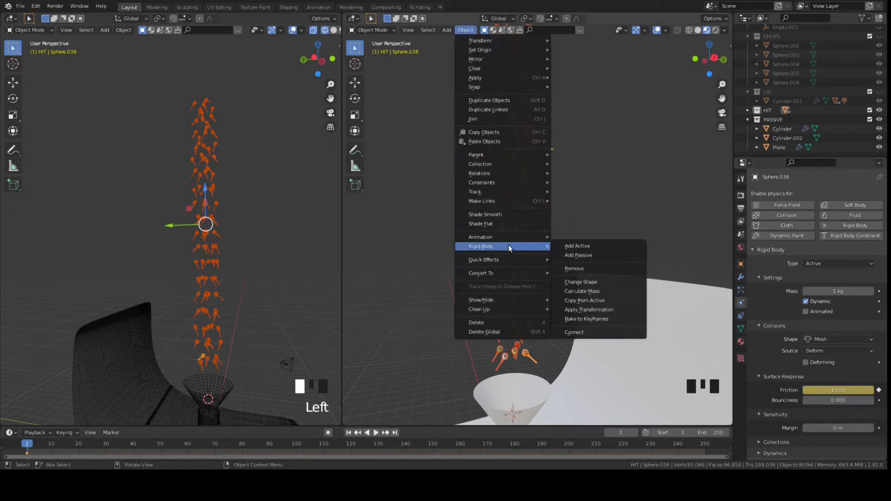
pyautogui.click(586, 300)
pyautogui.scroll(-1, 592, 238)
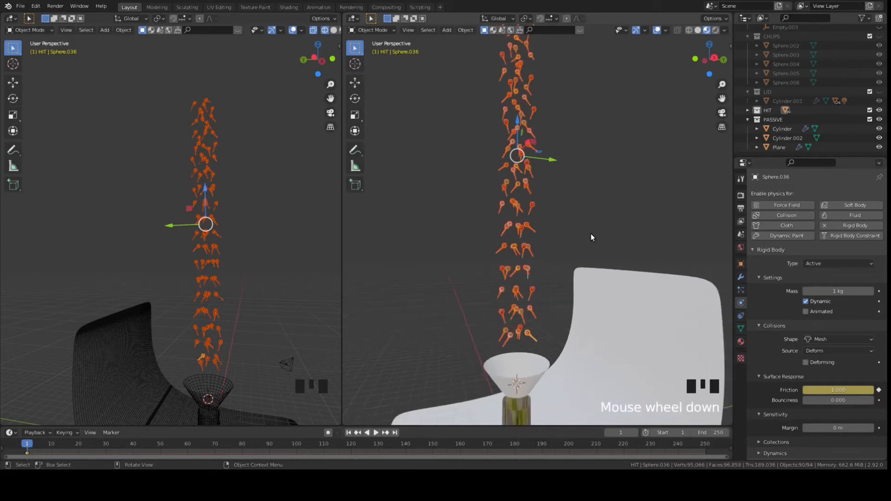
pyautogui.scroll(-2, 601, 235)
# Step: Hide the backdrop and display the funnel, jar and lollipops shaded with their material colours
pyautogui.moveTo(602, 235); pyautogui.dragTo(680, 230, button='middle')
pyautogui.click(689, 31)
pyautogui.moveTo(291, 280); pyautogui.dragTo(243, 241, button='middle')
pyautogui.click(868, 148)
pyautogui.click(879, 148)
pyautogui.moveTo(620, 301); pyautogui.dragTo(642, 269, button='middle')
pyautogui.click(707, 31)
pyautogui.scroll(5, 577, 312)
pyautogui.moveTo(578, 314)
pyautogui.keyDown('shift'); pyautogui.mouseDown(button='middle')
pyautogui.moveTo(587, 289)
pyautogui.moveTo(631, 271)
pyautogui.mouseUp(button='middle'); pyautogui.keyUp('shift')
pyautogui.click(724, 30)
pyautogui.click(724, 30)
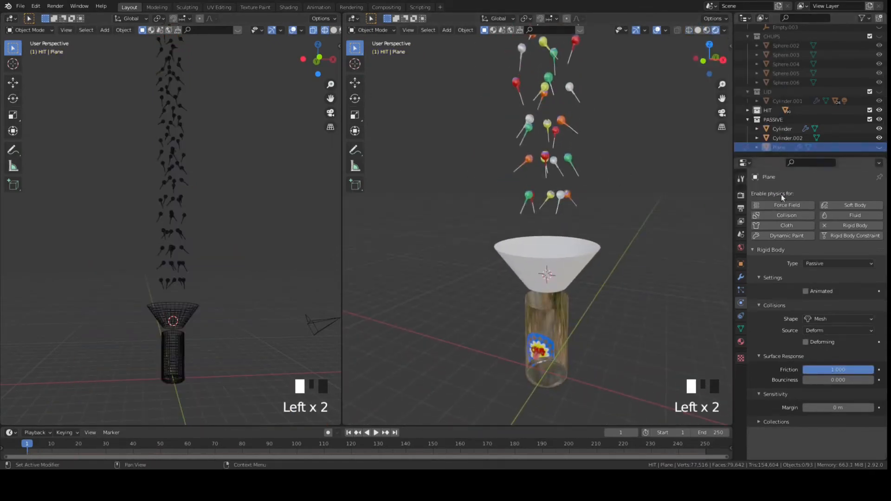
# Step: Look over the render settings and examine the scene's Rigid Body World settings
pyautogui.click(741, 179)
pyautogui.click(741, 195)
pyautogui.keyDown('shift'); pyautogui.moveTo(641, 201); pyautogui.dragTo(610, 208, button='middle'); pyautogui.keyUp('shift')
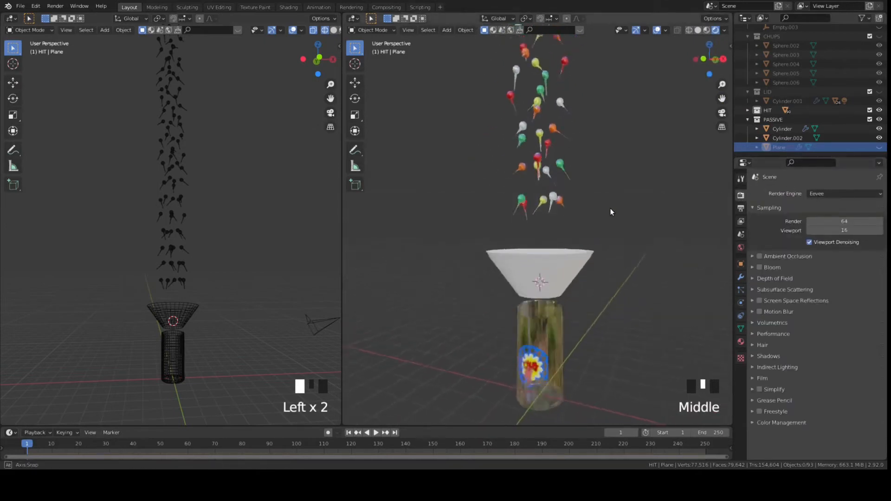
pyautogui.scroll(2, 622, 281)
pyautogui.moveTo(622, 280); pyautogui.dragTo(636, 185, button='middle')
pyautogui.scroll(-3, 222, 289)
pyautogui.keyDown('shift'); pyautogui.moveTo(188, 203); pyautogui.dragTo(234, 260, button='middle'); pyautogui.keyUp('shift')
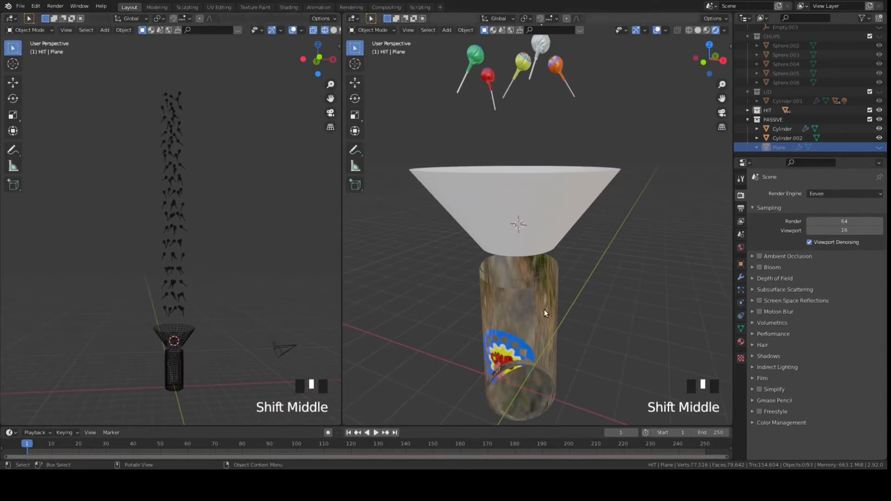
pyautogui.click(741, 235)
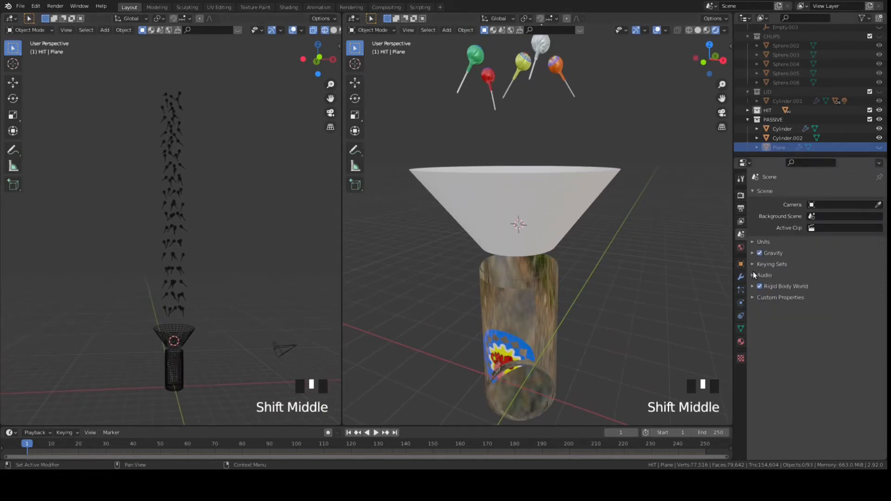
pyautogui.click(753, 287)
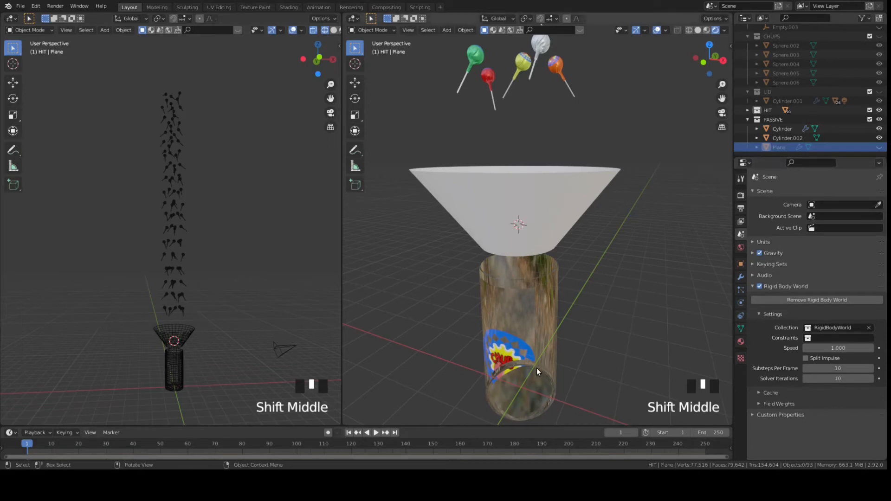
# Step: Play the simulation to check how the lollipops fall through the funnel into the jar, and stop it
pyautogui.click(376, 432)
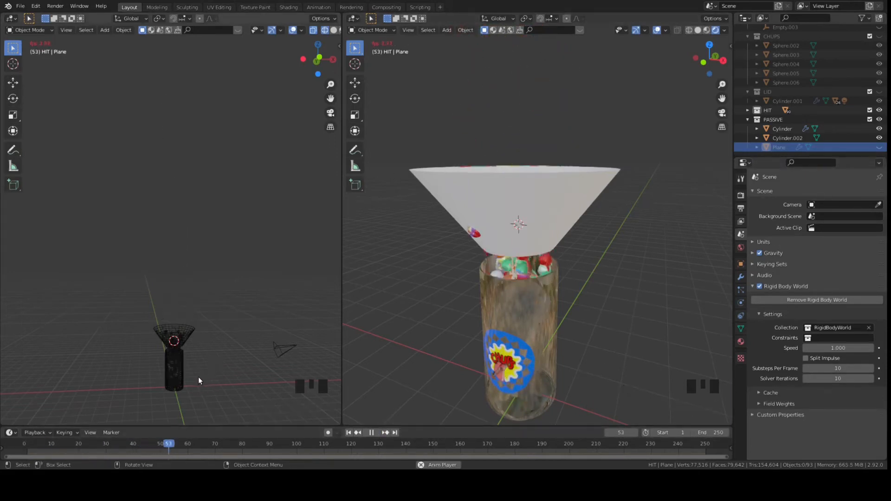
pyautogui.scroll(4, 205, 303)
pyautogui.keyDown('shift'); pyautogui.moveTo(205, 303); pyautogui.dragTo(241, 262, button='middle'); pyautogui.keyUp('shift')
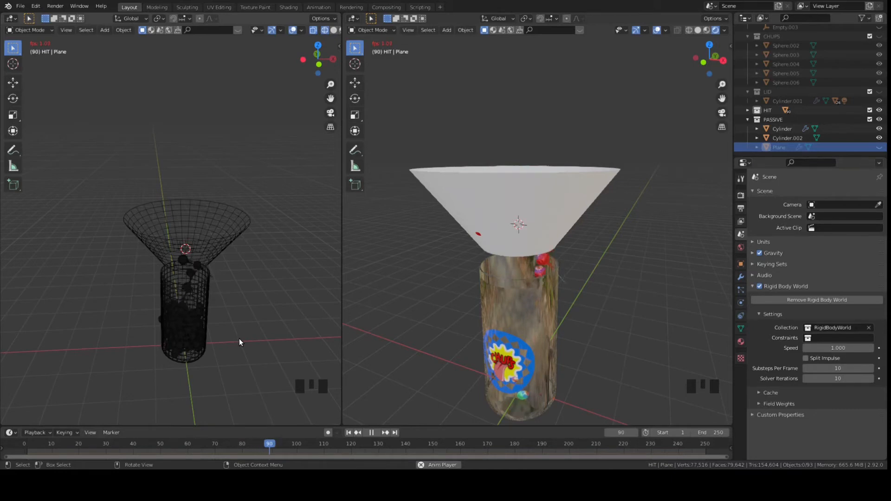
pyautogui.click(371, 433)
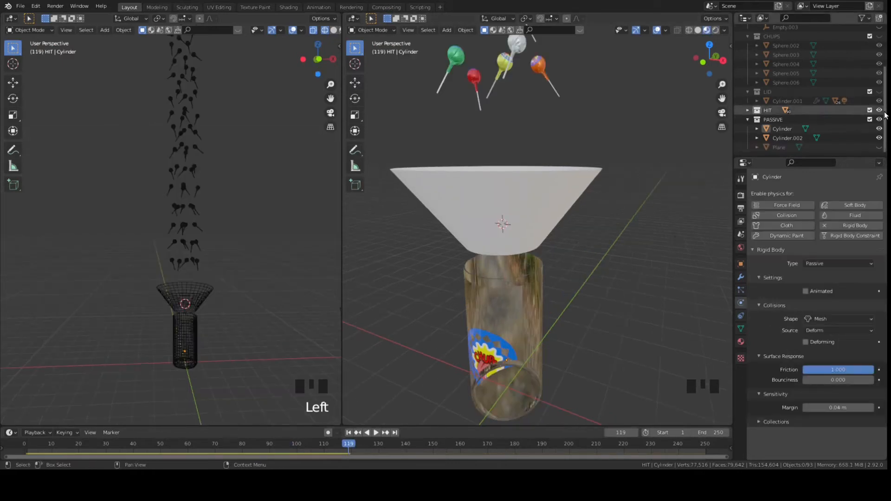
# Step: Show the backdrop again and move it about 4.51 m along the Y axis, away from the jar
pyautogui.scroll(-7, 812, 116)
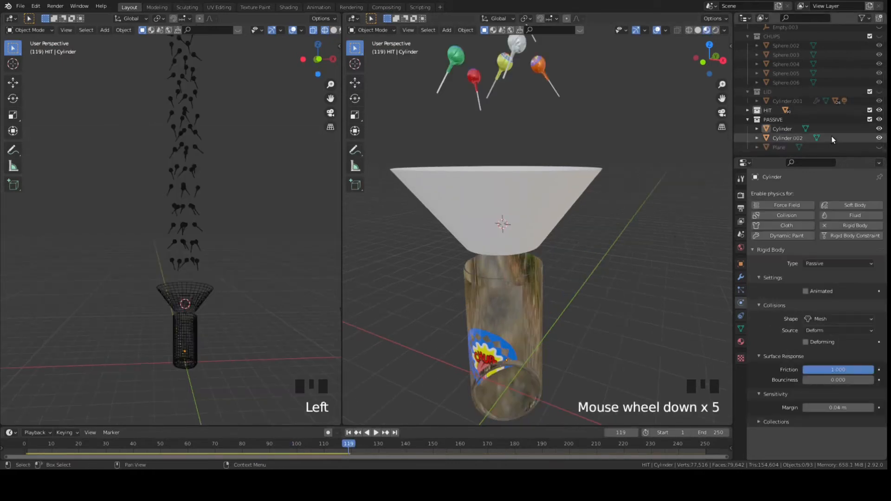
pyautogui.click(879, 147)
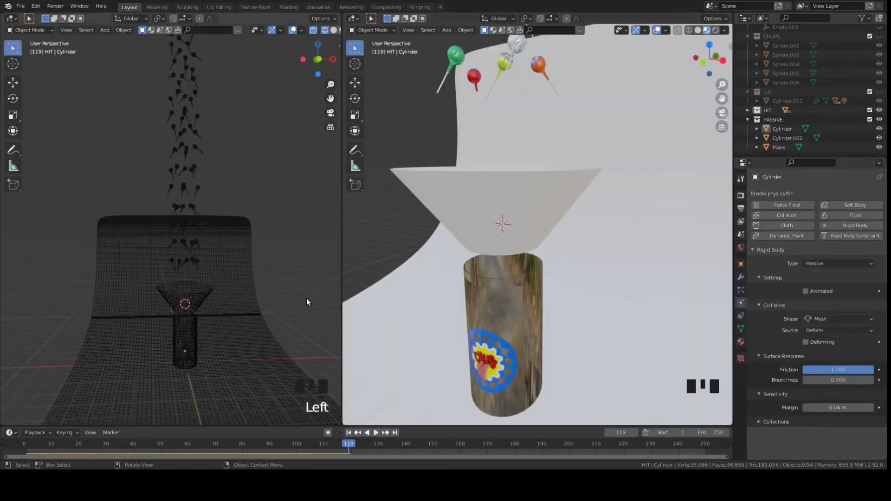
pyautogui.press('KP_3')
pyautogui.scroll(5, 124, 325)
pyautogui.keyDown('shift'); pyautogui.moveTo(124, 325); pyautogui.dragTo(158, 260, button='middle'); pyautogui.keyUp('shift')
pyautogui.click(205, 313)
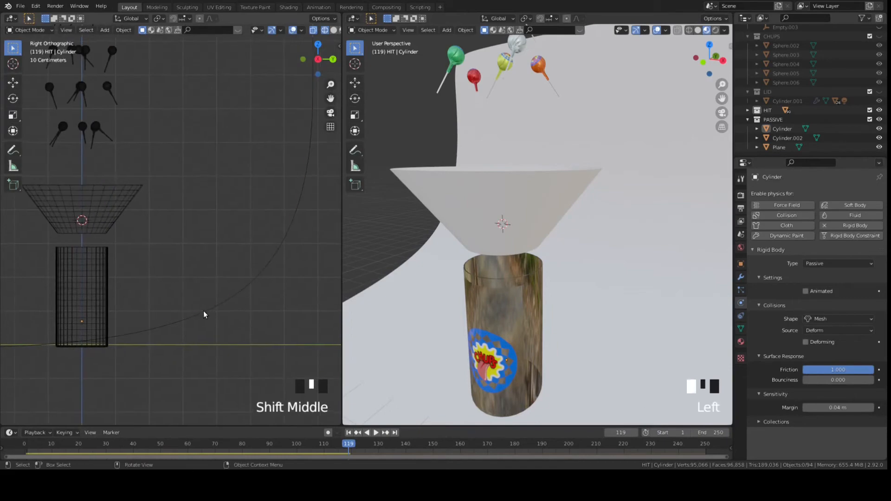
pyautogui.moveTo(114, 351); pyautogui.dragTo(254, 350)
pyautogui.moveTo(254, 350); pyautogui.dragTo(144, 325, button='middle')
pyautogui.scroll(1, 238, 314)
pyautogui.moveTo(238, 313); pyautogui.dragTo(216, 298, button='middle')
pyautogui.scroll(-2, 203, 306)
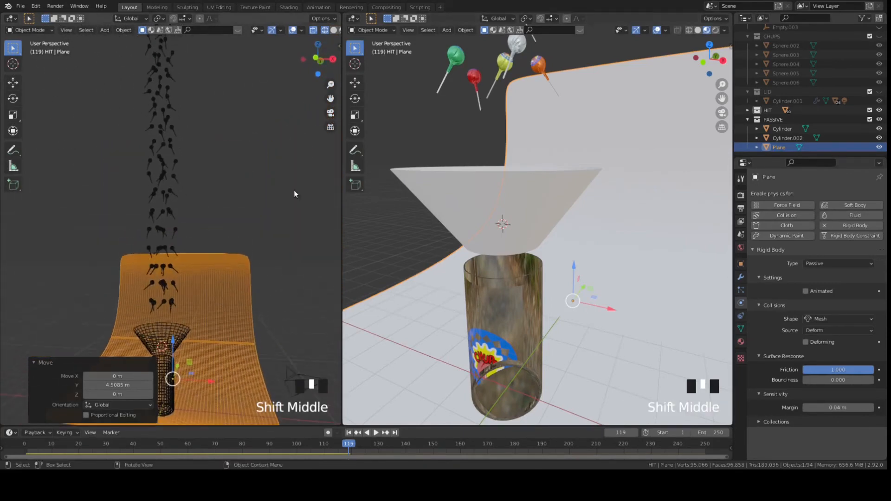
# Step: Hide the moved backdrop again so only the funnel, jar and lollipops are displayed
pyautogui.click(550, 247)
pyautogui.click(880, 147)
pyautogui.scroll(-2, 290, 278)
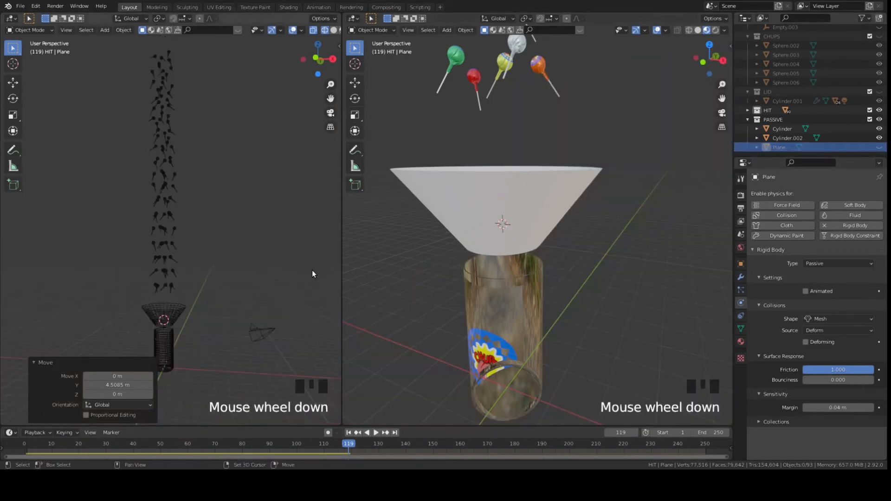
# Step: Duplicate the upper rows of lollipops in front view and move the copies straight up above the existing column
pyautogui.click(260, 288)
pyautogui.moveTo(151, 145); pyautogui.dragTo(210, 274)
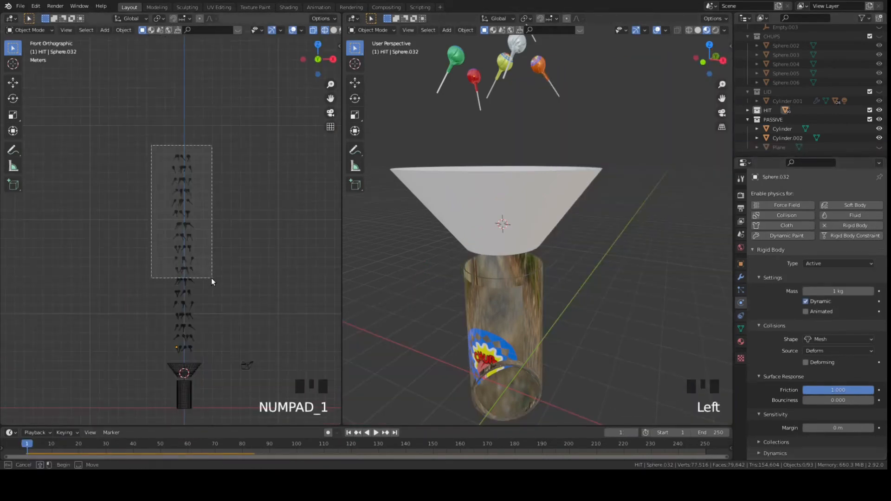
pyautogui.hotkey('shift', 'd')
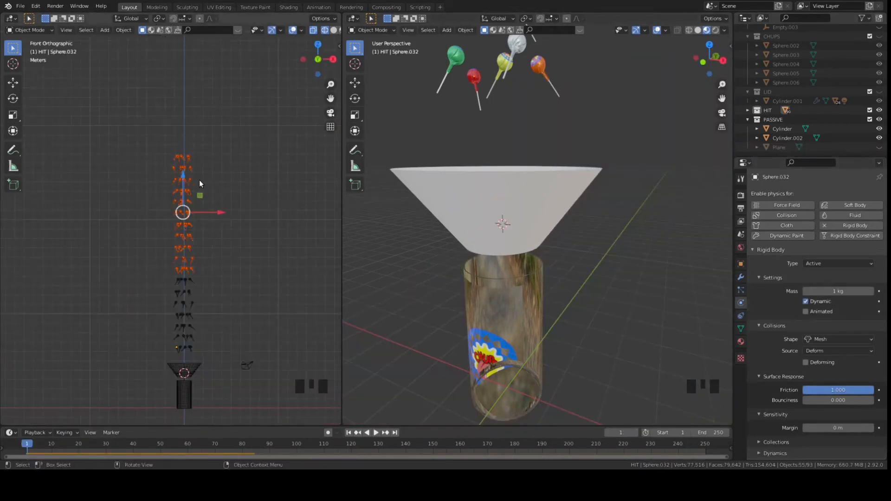
pyautogui.rightClick(201, 183)
pyautogui.moveTo(184, 176); pyautogui.dragTo(184, 54)
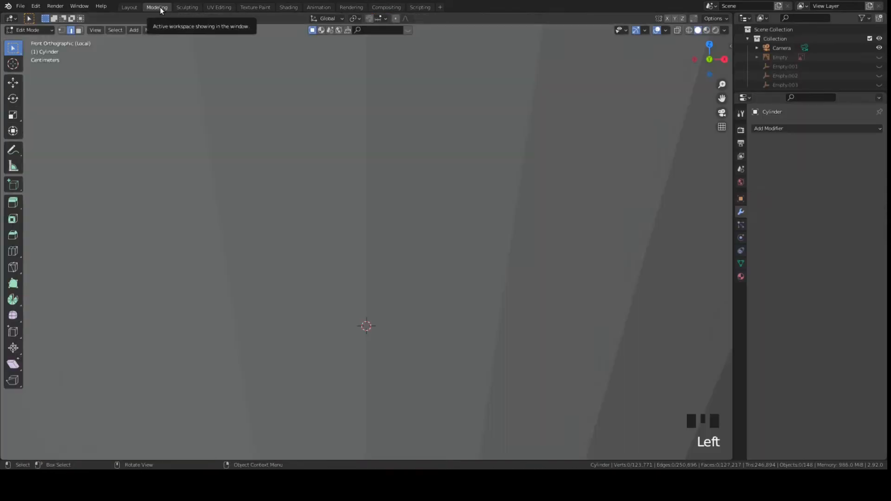
# Step: In the Modeling workspace, show the scene in material preview and return the jar from Edit Mode to Object Mode
pyautogui.scroll(-14, 438, 265)
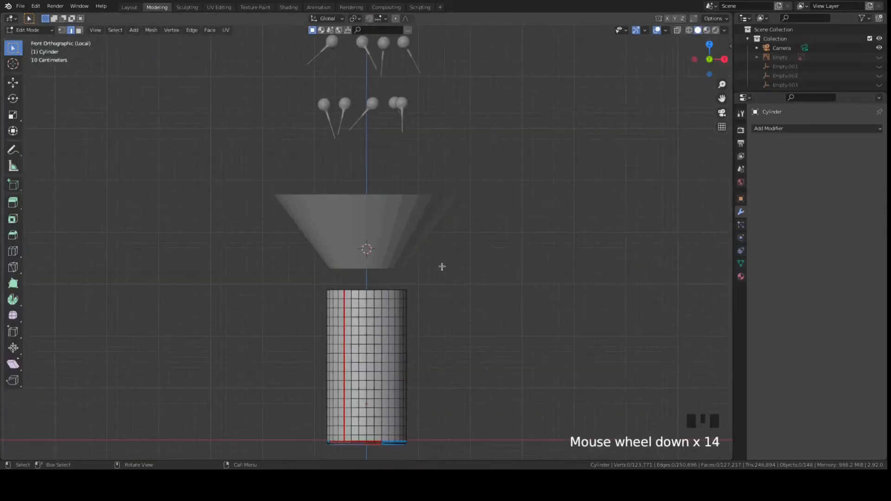
pyautogui.moveTo(440, 265); pyautogui.dragTo(391, 322, button='middle')
pyautogui.click(678, 30)
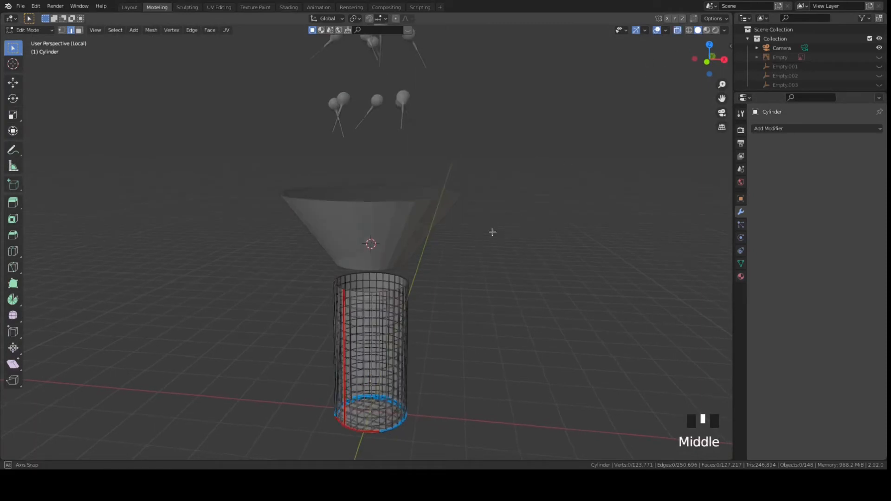
pyautogui.moveTo(494, 231); pyautogui.dragTo(700, 36, button='middle')
pyautogui.click(707, 30)
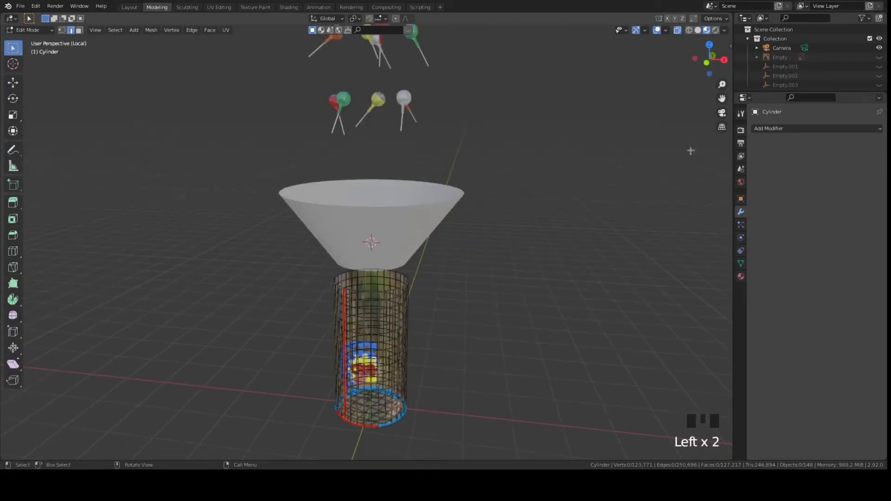
pyautogui.click(386, 328)
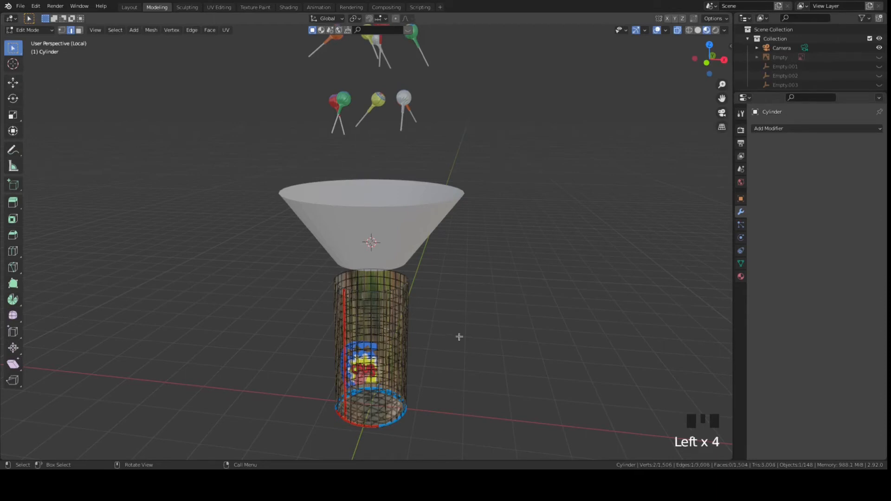
pyautogui.click(28, 30)
pyautogui.click(27, 40)
pyautogui.click(400, 351)
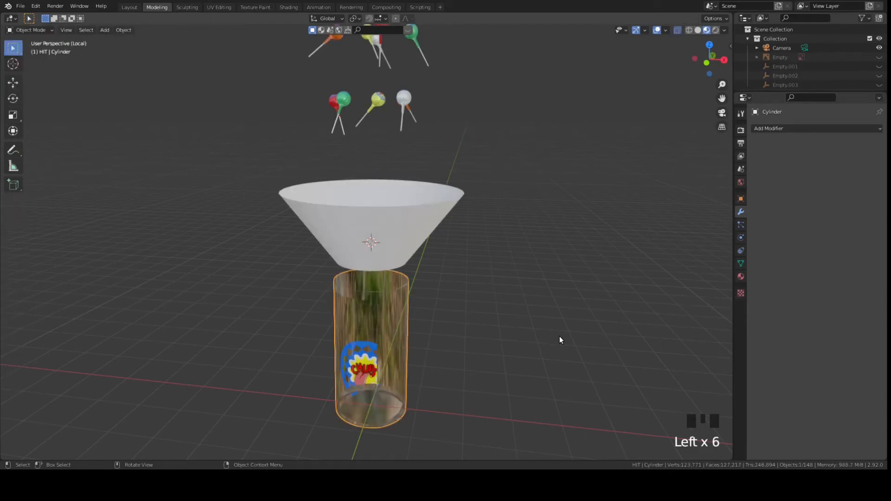
# Step: Set the jar's viewport display to Textured
pyautogui.click(741, 199)
pyautogui.click(753, 328)
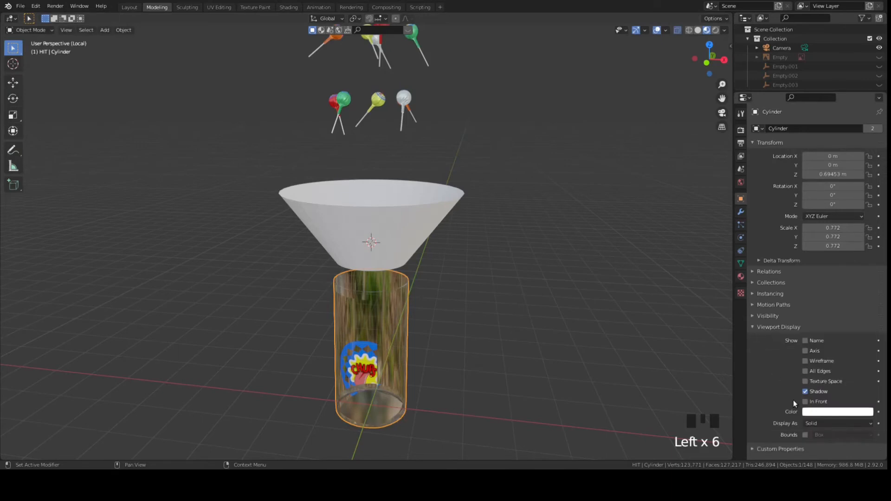
pyautogui.click(829, 423)
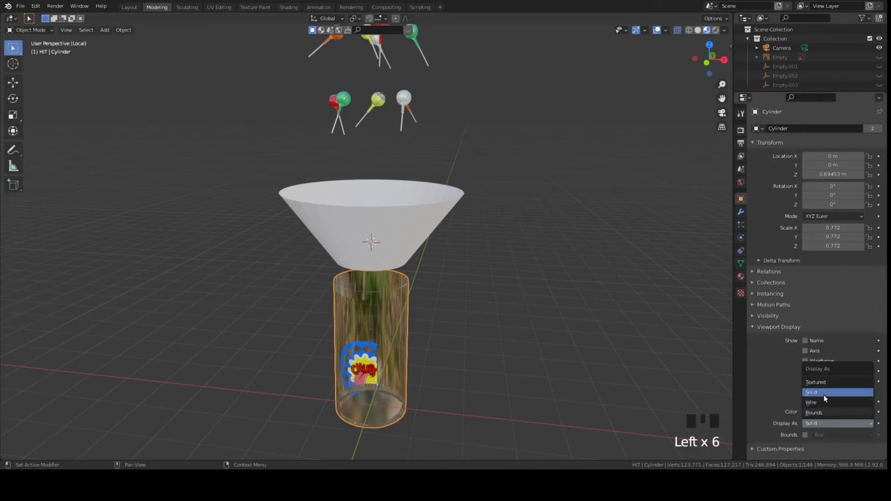
pyautogui.click(817, 383)
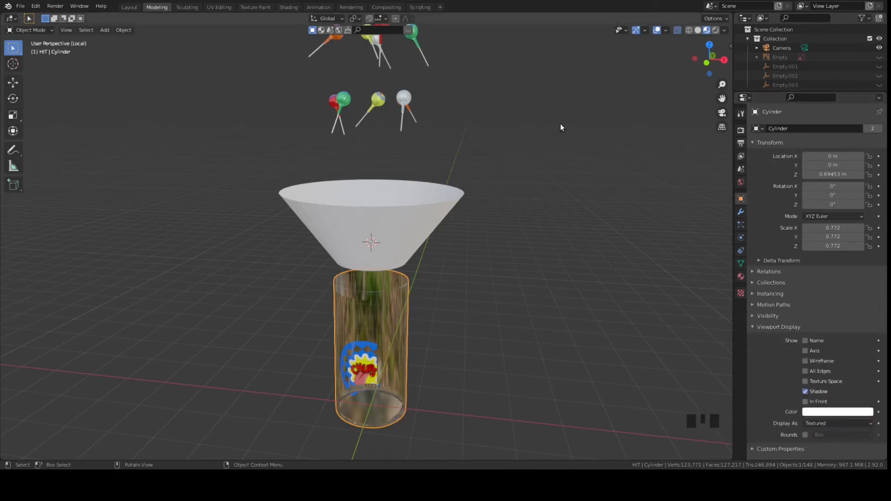
# Step: Switch the viewport to solid shading with Backface Culling enabled and X-Ray at 0.414, and deselect the jar
pyautogui.click(724, 29)
pyautogui.click(700, 31)
pyautogui.click(725, 30)
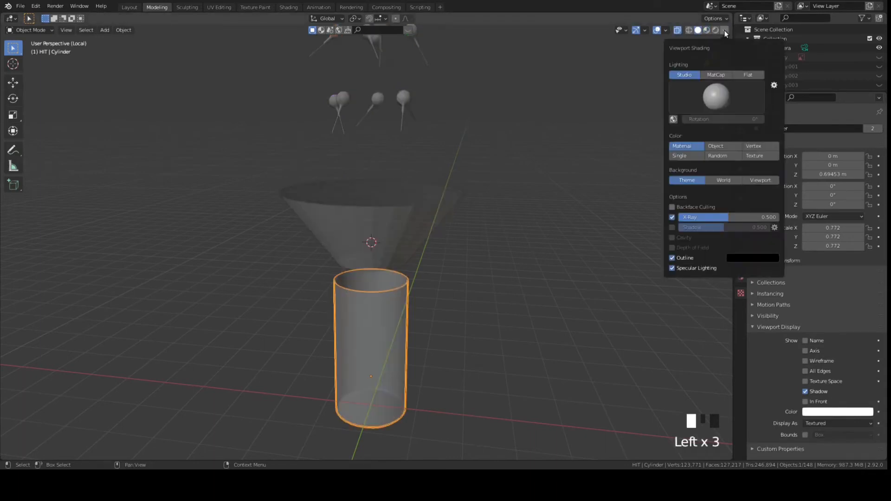
pyautogui.click(673, 207)
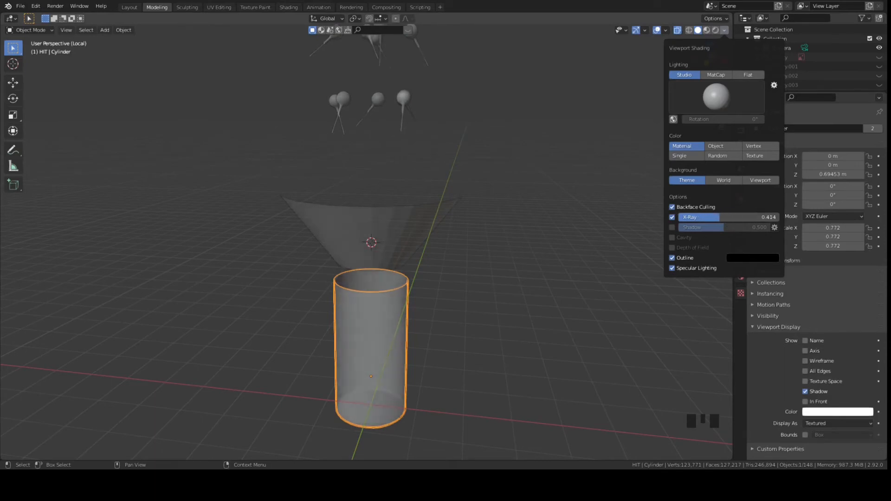
pyautogui.click(475, 298)
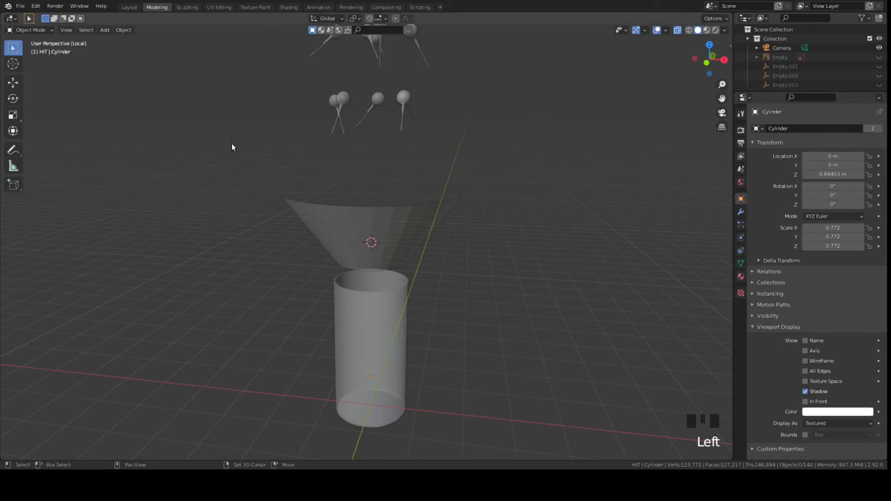
# Step: Play the simulation to frame 134 to fill the jar, and select all lollipops in the HIT collection
pyautogui.hotkey('shift', 'space')
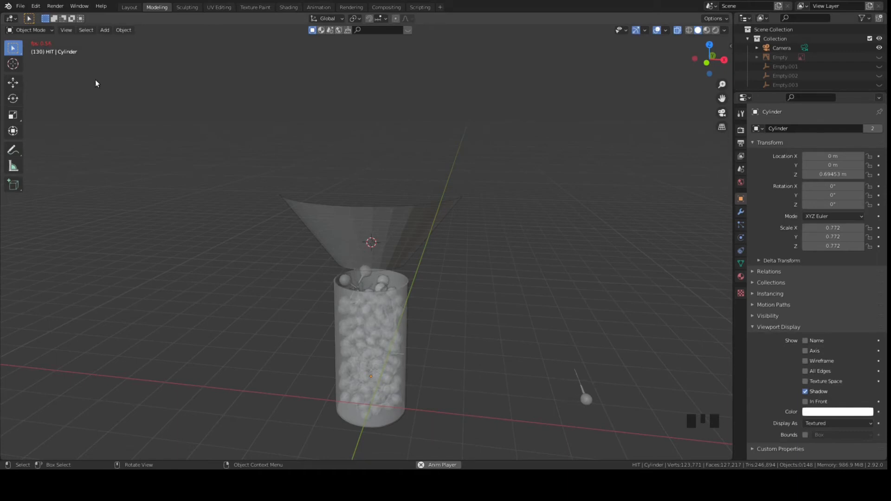
pyautogui.hotkey('shift', 'space')
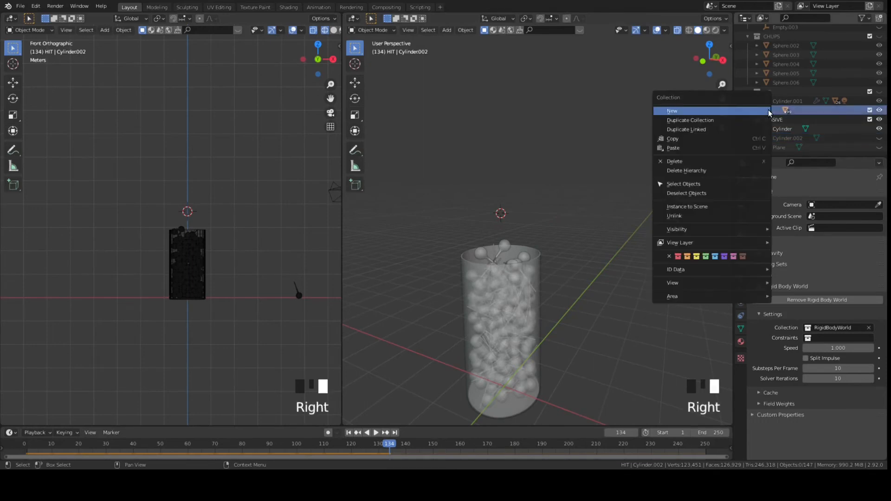
pyautogui.rightClick(770, 111)
pyautogui.click(717, 189)
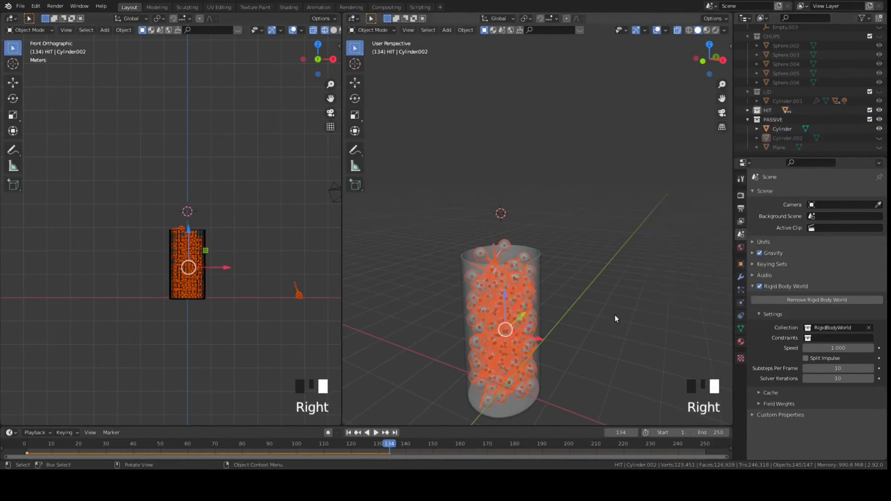
# Step: Apply the rigid body transformation to the selected lollipops and return the timeline to frame 1
pyautogui.click(465, 29)
pyautogui.moveTo(505, 249)
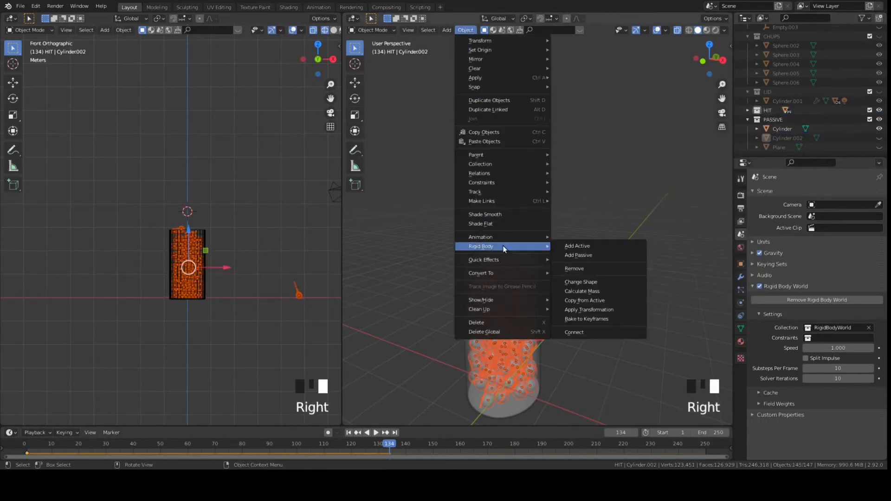
pyautogui.click(604, 310)
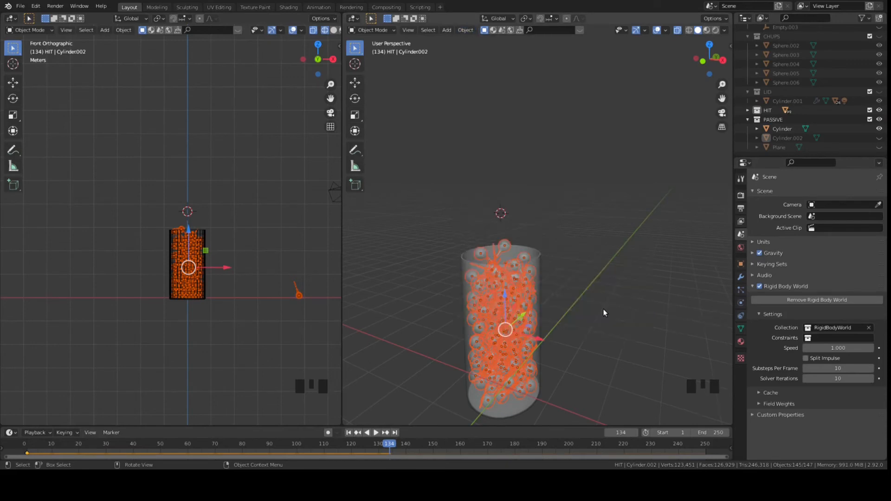
pyautogui.click(349, 433)
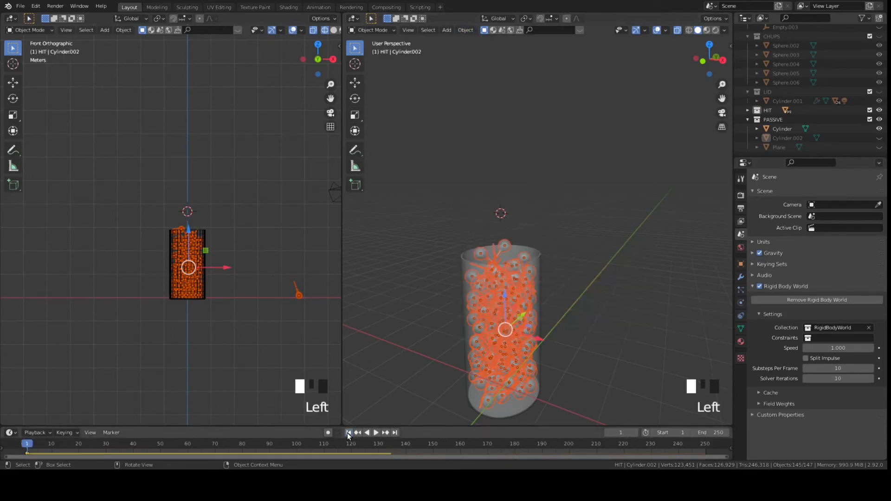
# Step: Delete the stray lollipop lying on the ground outside the jar
pyautogui.moveTo(564, 270); pyautogui.dragTo(528, 238, button='middle')
pyautogui.keyDown('shift'); pyautogui.scroll(2, 547, 260); pyautogui.keyUp('shift')
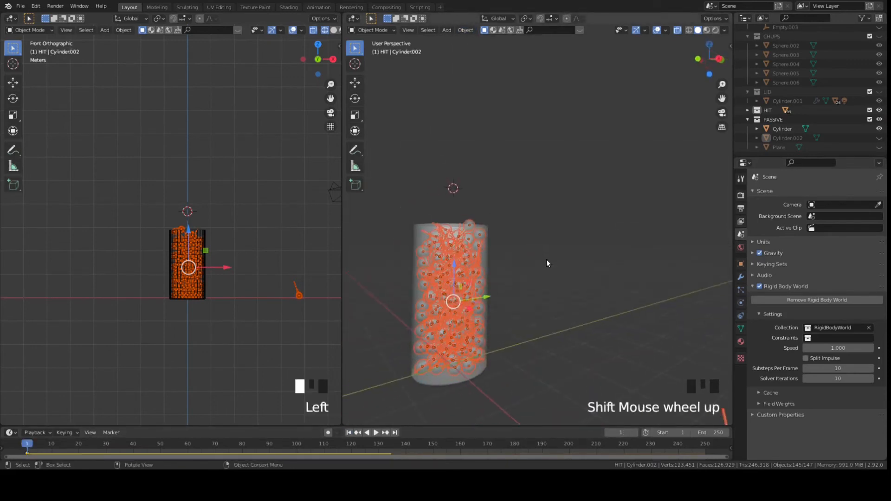
pyautogui.scroll(-2, 548, 269)
pyautogui.keyDown('shift'); pyautogui.moveTo(548, 269); pyautogui.dragTo(591, 324, button='middle'); pyautogui.keyUp('shift')
pyautogui.scroll(-2, 576, 295)
pyautogui.click(593, 330)
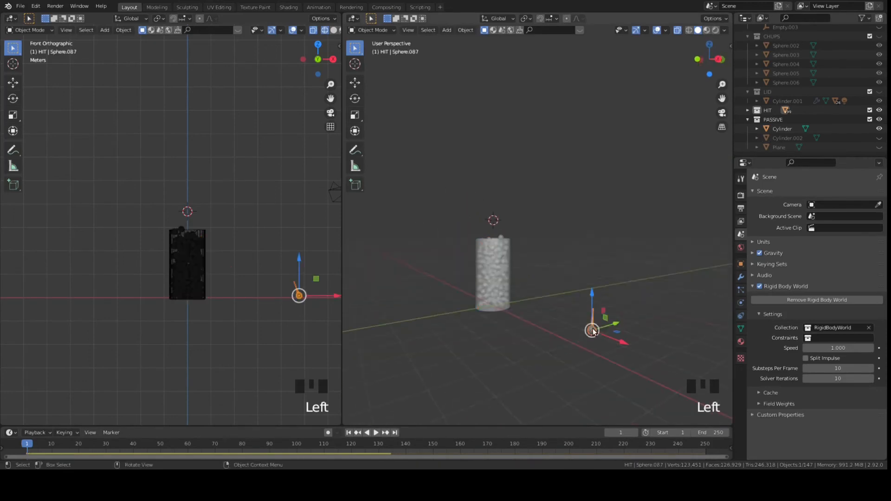
pyautogui.press('x')
pyautogui.click(557, 286)
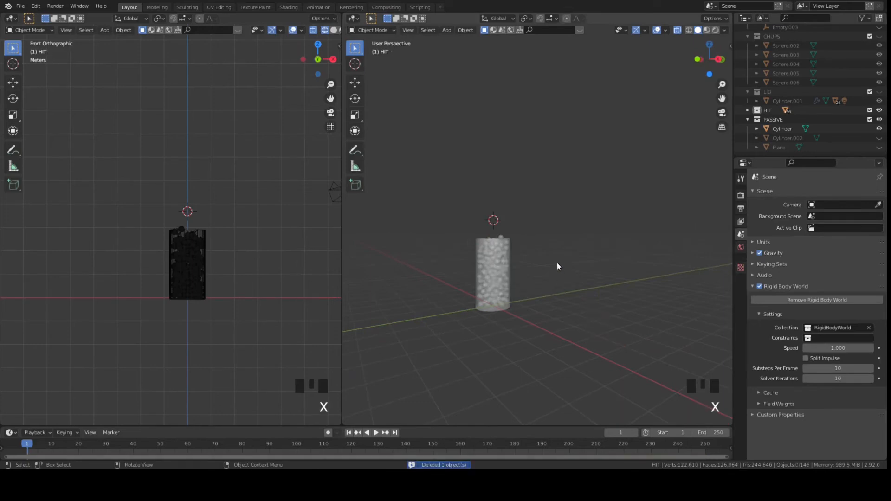
# Step: Switch the perspective viewport to rendered shading and set the render engine to Cycles
pyautogui.scroll(2, 556, 270)
pyautogui.moveTo(557, 274); pyautogui.dragTo(599, 269, button='middle')
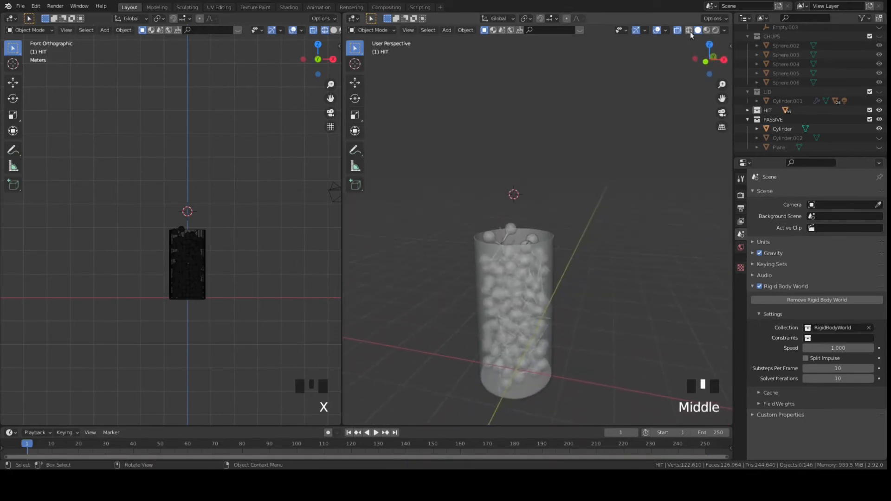
pyautogui.click(707, 31)
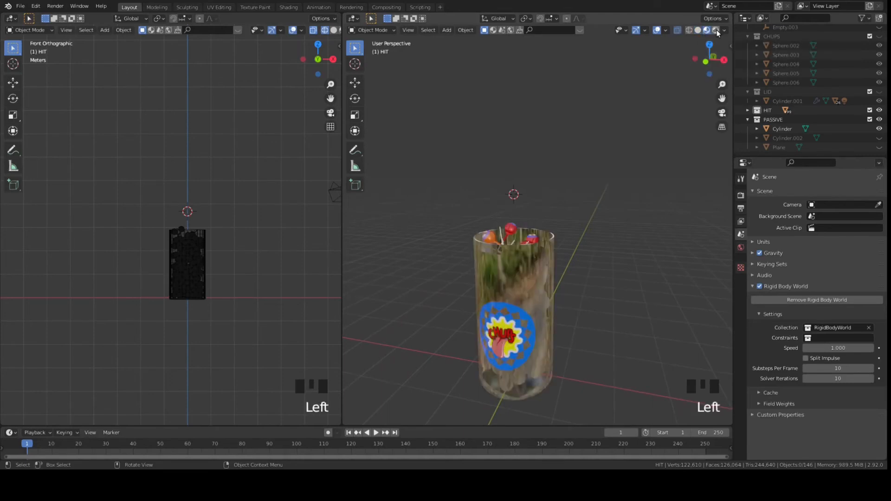
pyautogui.click(716, 30)
pyautogui.keyDown('shift'); pyautogui.moveTo(632, 204); pyautogui.dragTo(628, 194, button='middle'); pyautogui.keyUp('shift')
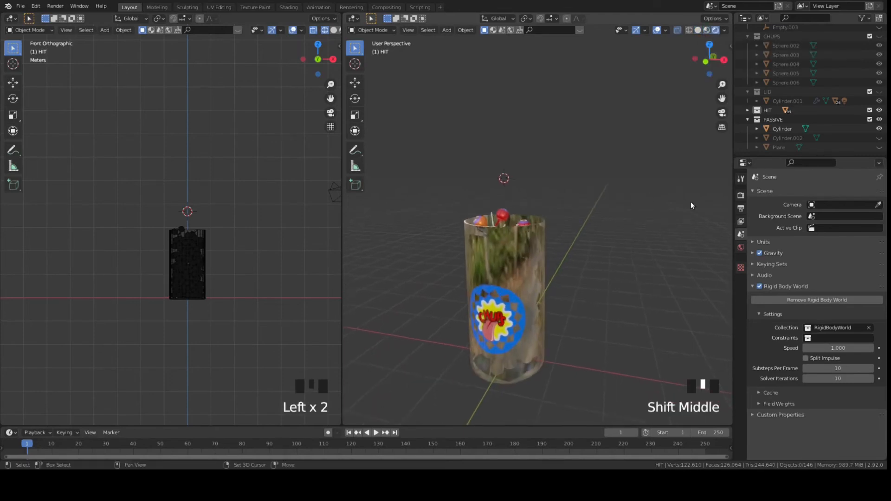
pyautogui.click(741, 195)
pyautogui.click(831, 194)
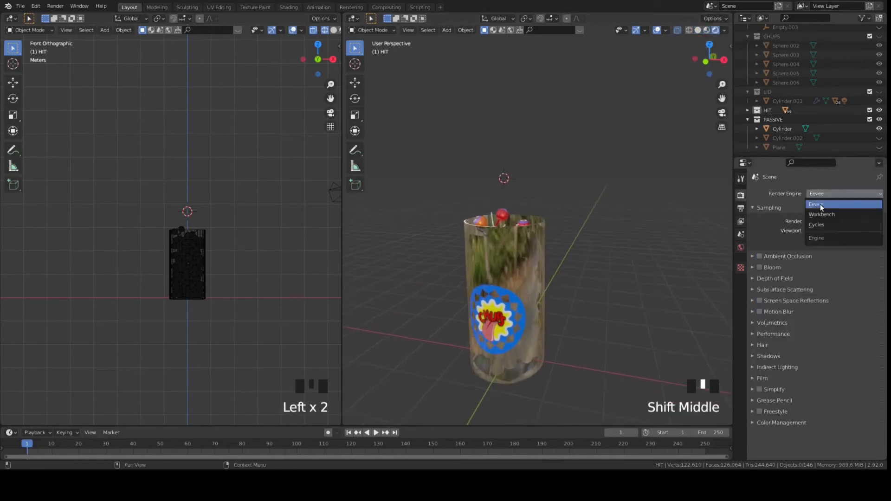
pyautogui.click(819, 229)
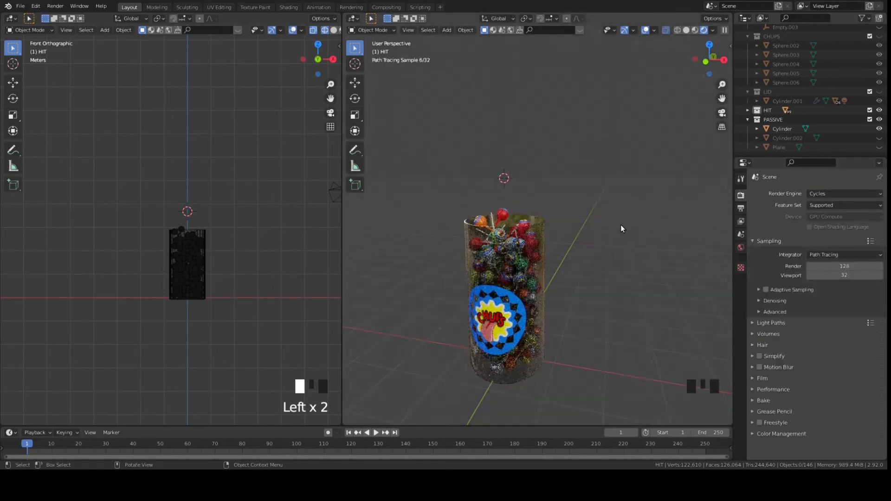
# Step: Light the rendered viewport with the hdri_studio_3d1.png studio HDRI
pyautogui.keyDown('shift'); pyautogui.moveTo(587, 294); pyautogui.dragTo(601, 253, button='middle'); pyautogui.keyUp('shift')
pyautogui.scroll(2, 600, 254)
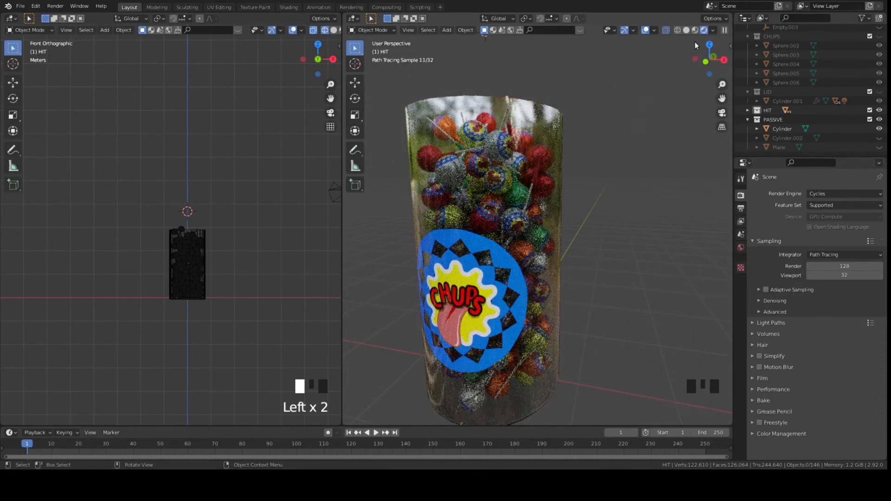
pyautogui.click(713, 30)
pyautogui.click(700, 113)
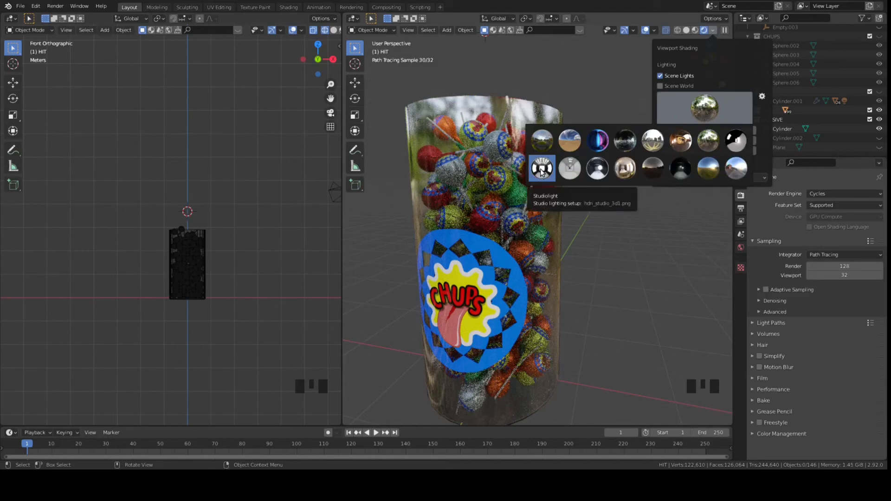
pyautogui.click(541, 171)
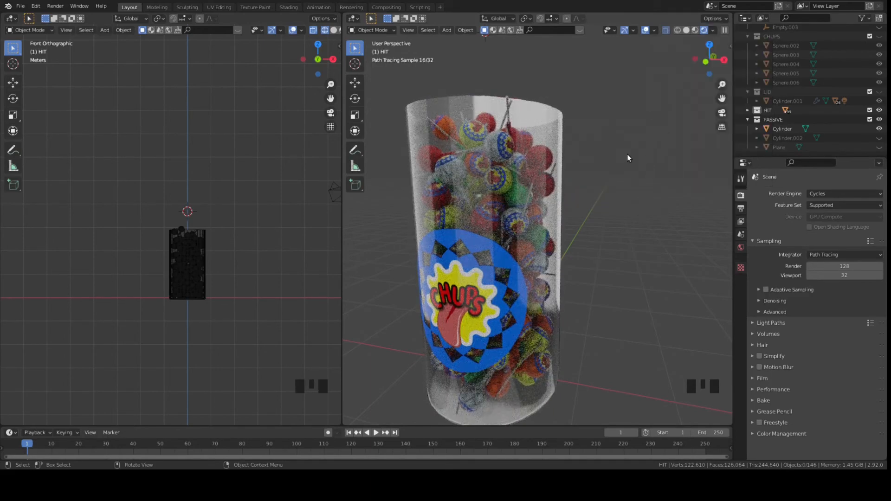
# Step: Unhide the backdrop Plane and the LID collection, keeping the Cylinder.002 funnel hidden
pyautogui.click(880, 138)
pyautogui.click(879, 137)
pyautogui.click(880, 147)
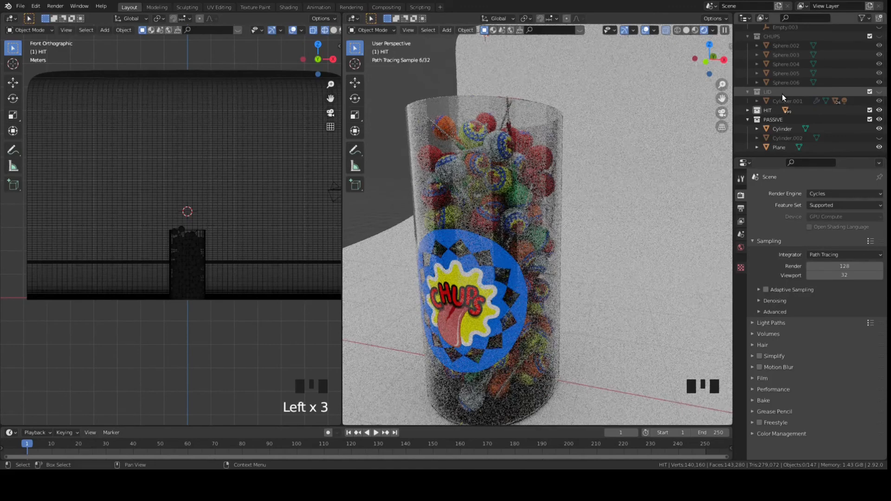
pyautogui.click(879, 91)
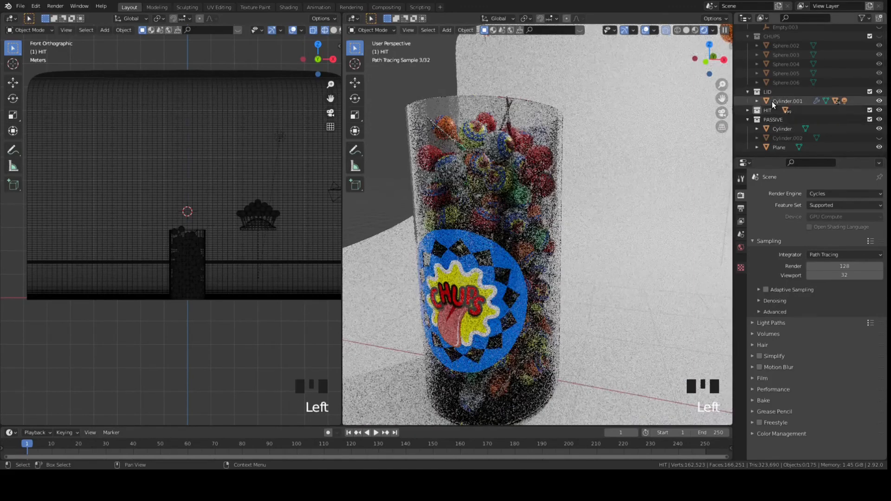
# Step: Select all objects in the LID collection and set the delta transform Location X to 0 m to place the lid on the jar
pyautogui.rightClick(773, 101)
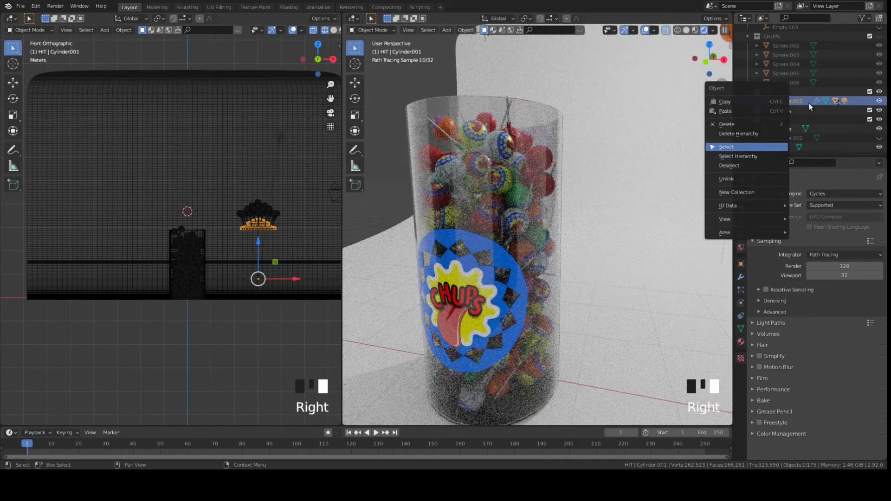
pyautogui.press('Escape')
pyautogui.click(765, 91)
pyautogui.rightClick(765, 91)
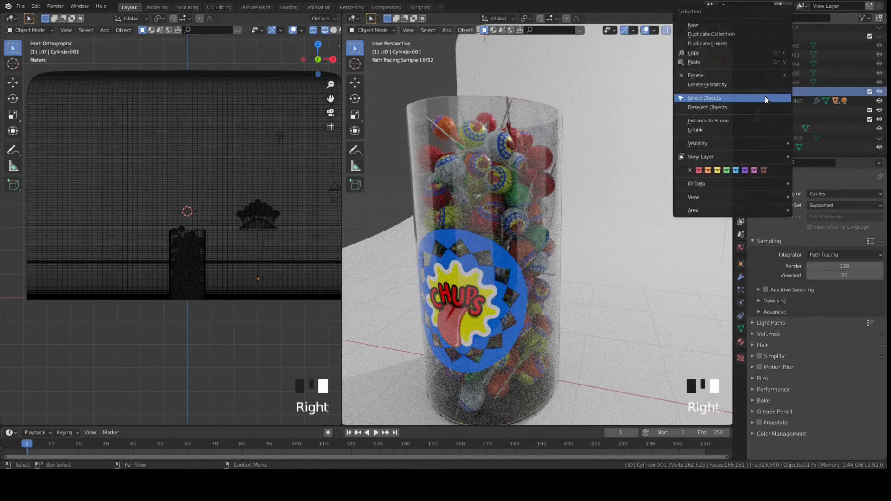
pyautogui.click(765, 97)
pyautogui.click(741, 263)
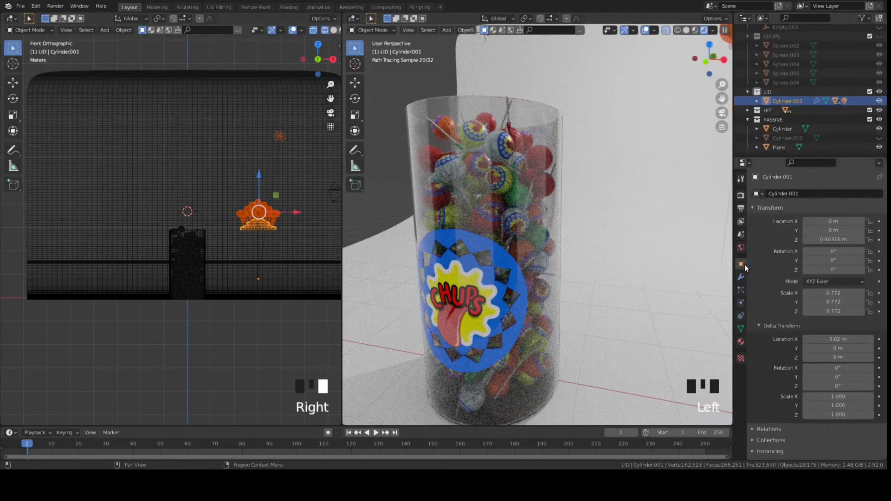
pyautogui.click(823, 339)
pyautogui.write('0')
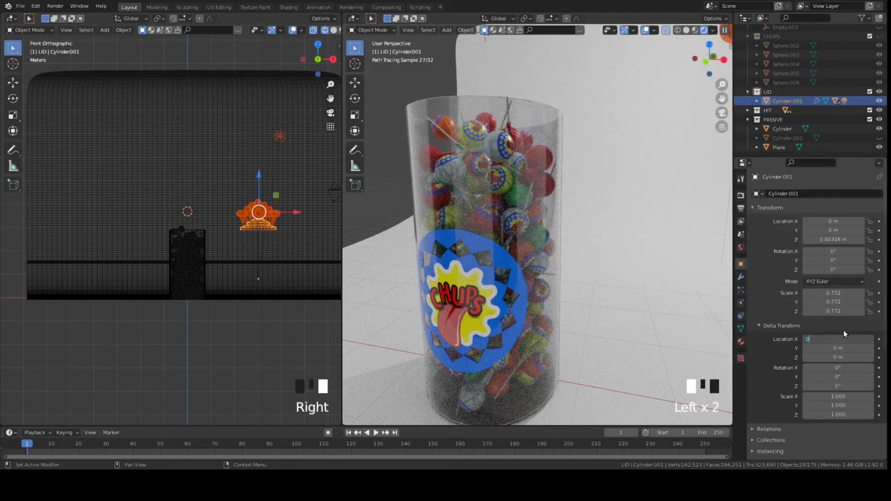
pyautogui.press('Return')
# Step: Try a different studio HDRI for the viewport lighting, and switch the rendered view to the scene world's lighting
pyautogui.scroll(-2, 564, 152)
pyautogui.keyDown('shift'); pyautogui.moveTo(589, 176); pyautogui.dragTo(635, 201, button='middle'); pyautogui.keyUp('shift')
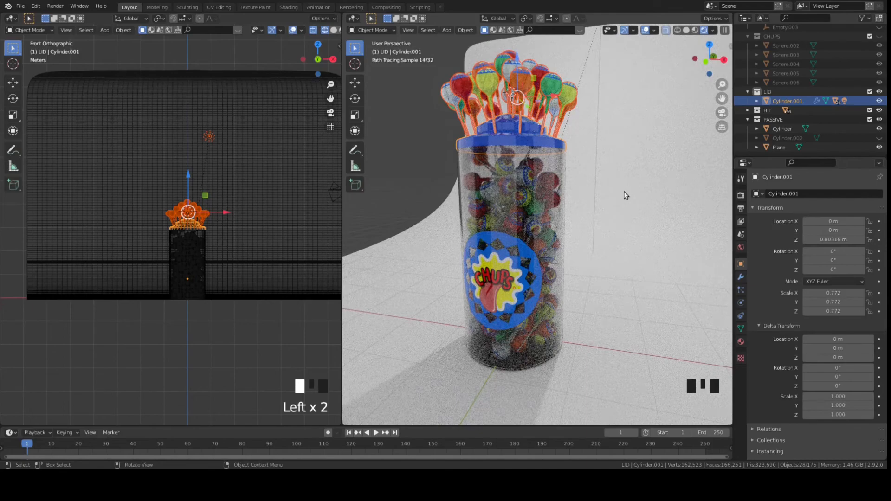
pyautogui.scroll(-2, 622, 208)
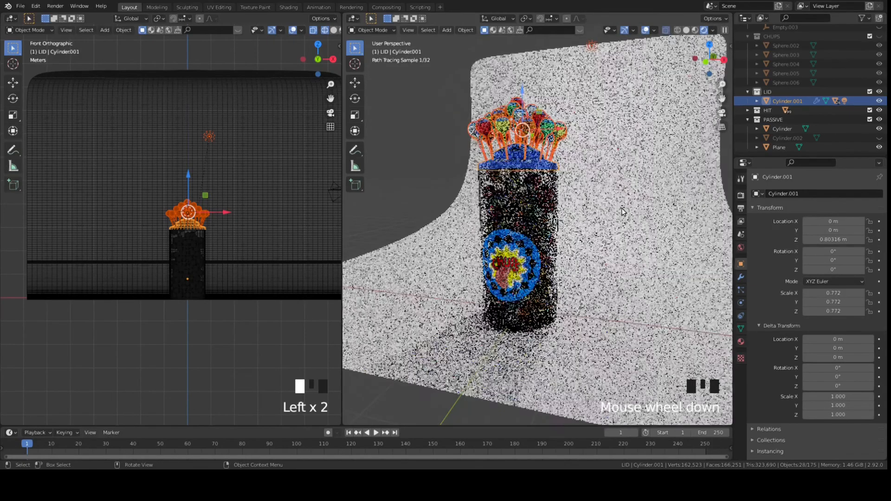
pyautogui.moveTo(622, 208); pyautogui.dragTo(632, 216, button='middle')
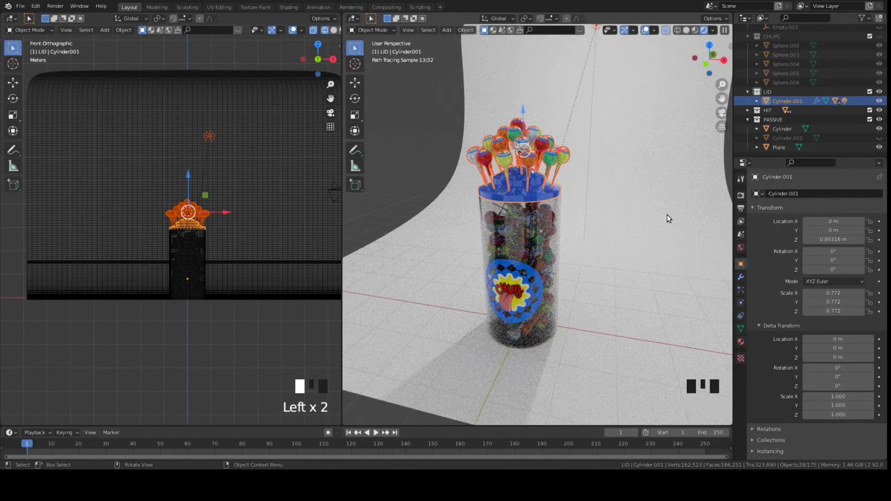
pyautogui.click(712, 31)
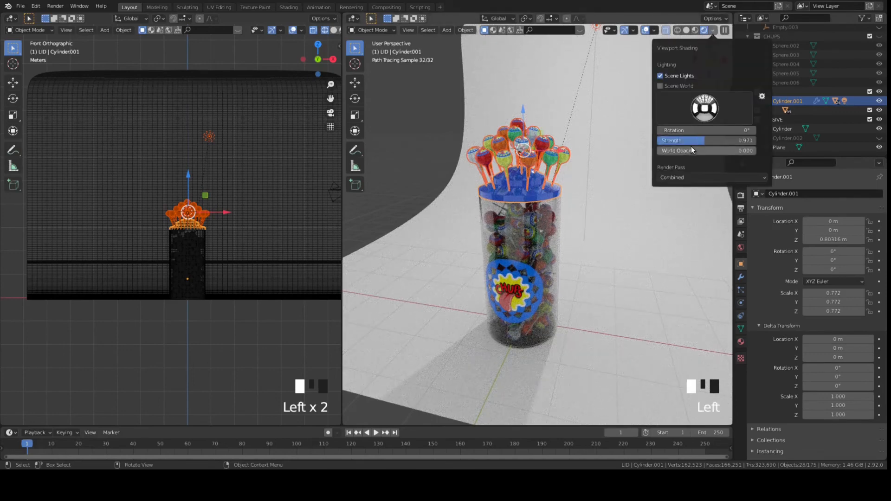
pyautogui.click(706, 107)
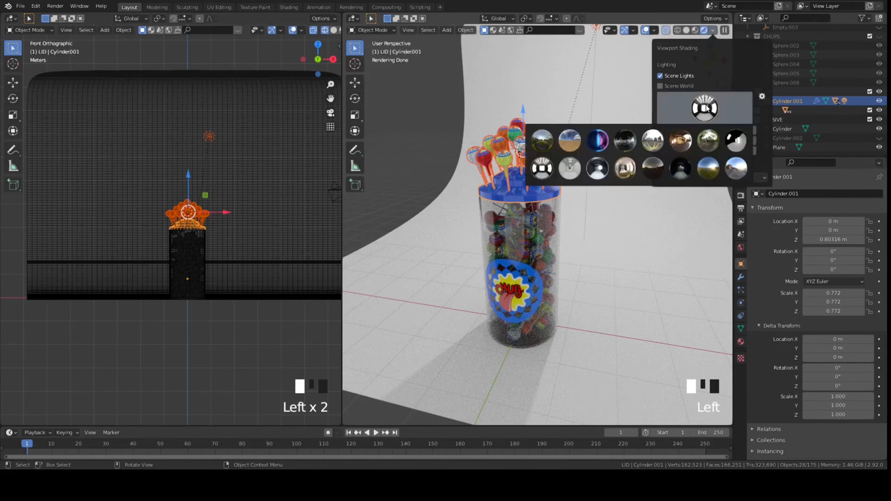
pyautogui.click(598, 168)
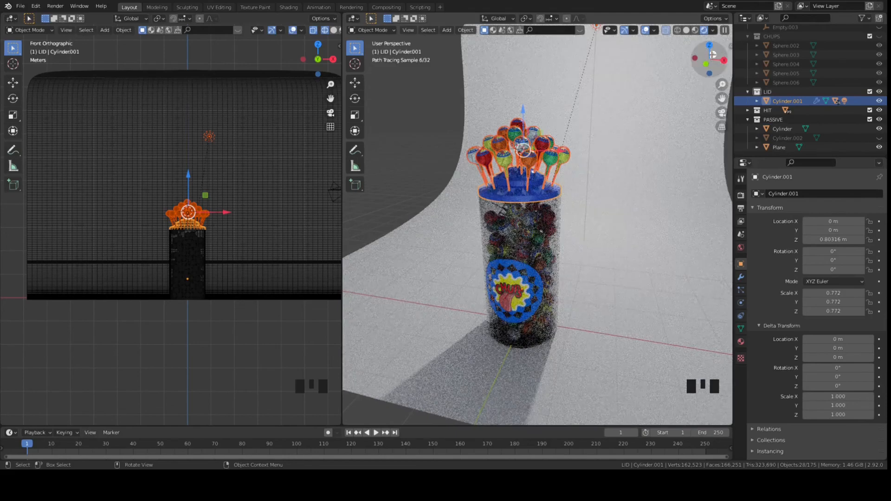
pyautogui.click(712, 30)
pyautogui.moveTo(672, 138); pyautogui.dragTo(676, 138)
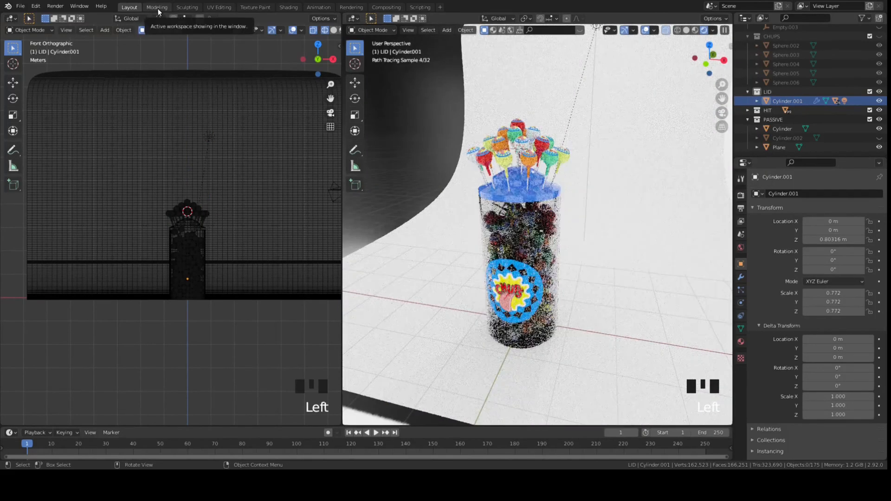
# Step: Join the two 3D viewports into a single one that shows the rendered perspective view
pyautogui.rightClick(342, 256)
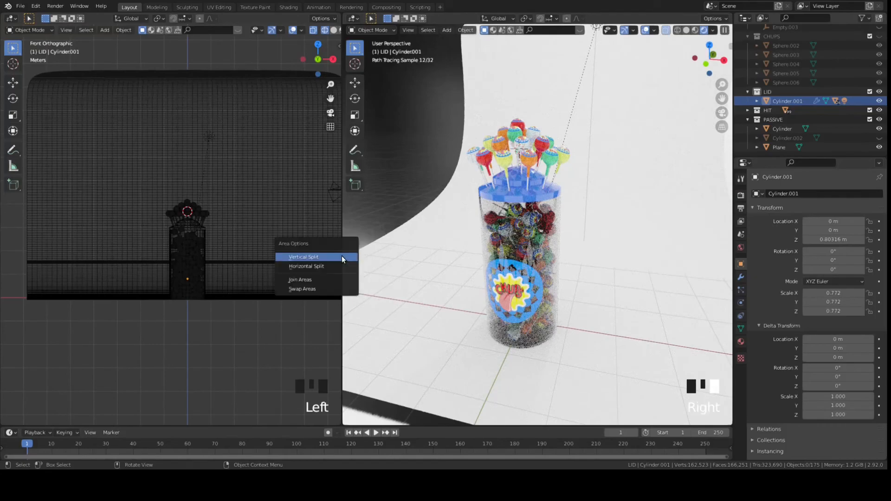
pyautogui.click(334, 289)
pyautogui.click(305, 273)
pyautogui.scroll(-3, 447, 272)
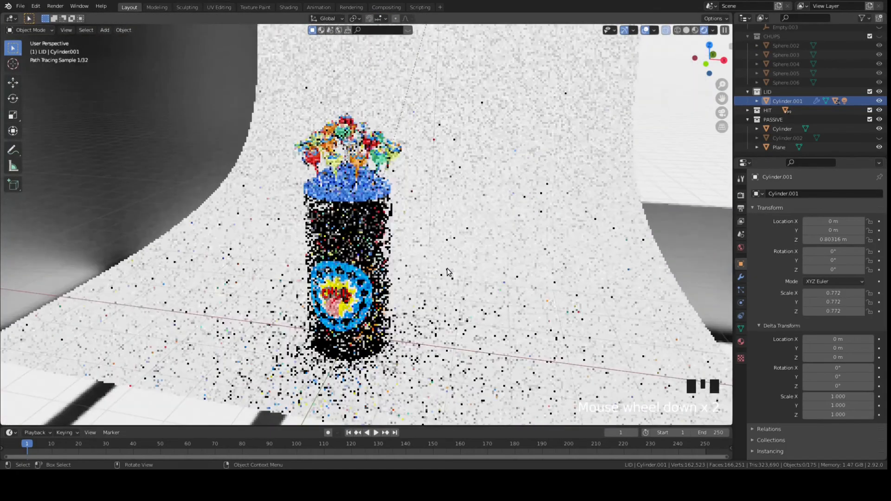
pyautogui.keyDown('shift'); pyautogui.moveTo(447, 271); pyautogui.dragTo(497, 275, button='middle'); pyautogui.keyUp('shift')
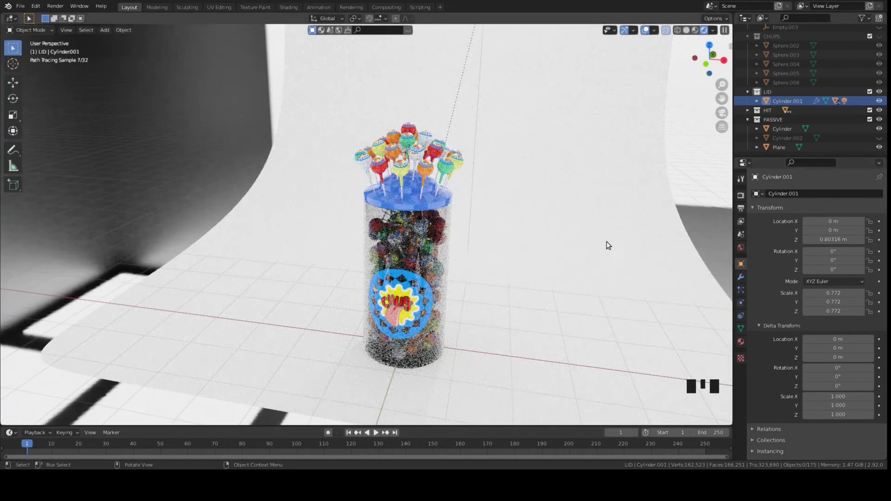
# Step: Enable Cycles denoising with OpenImageDenoise for the render and Automatic for the viewport
pyautogui.click(741, 196)
pyautogui.click(767, 302)
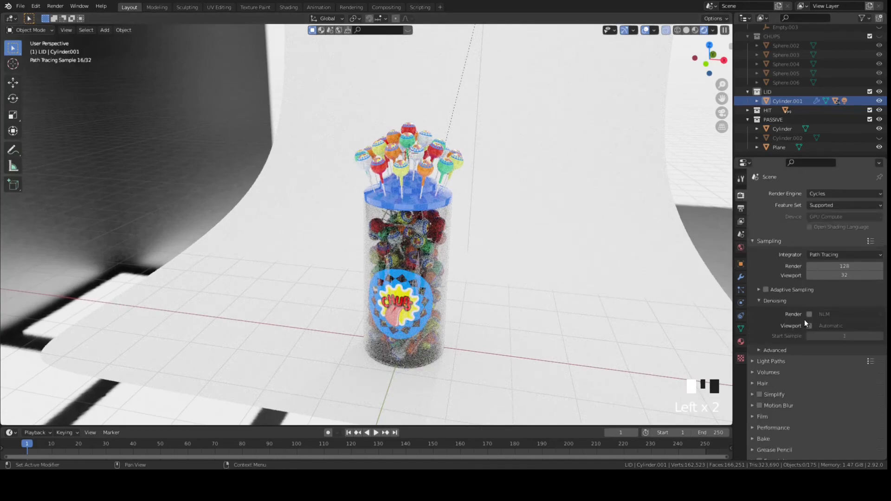
pyautogui.click(810, 315)
pyautogui.click(830, 317)
pyautogui.click(832, 345)
pyautogui.click(809, 327)
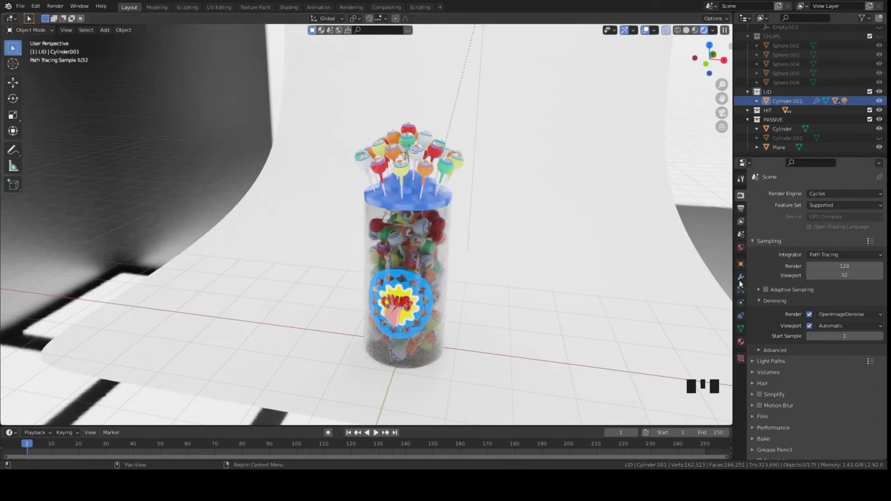
# Step: Turn off Ambient Occlusion in the World.002 settings
pyautogui.click(741, 248)
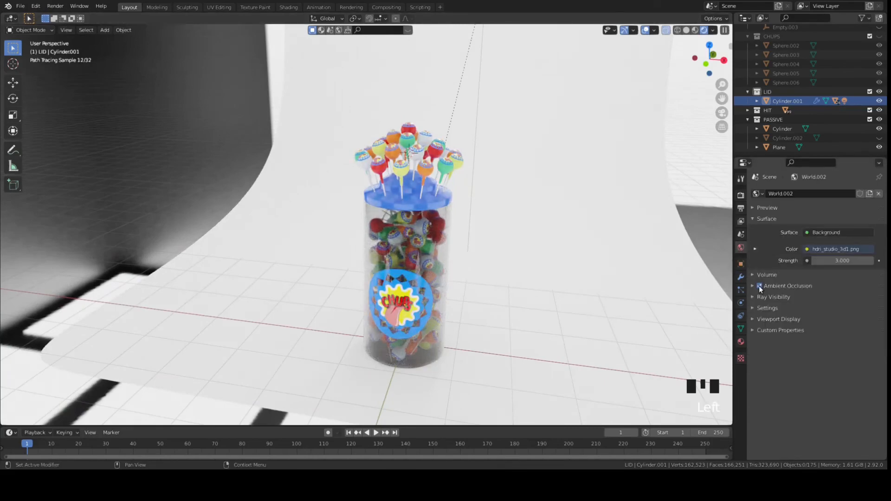
pyautogui.click(628, 269)
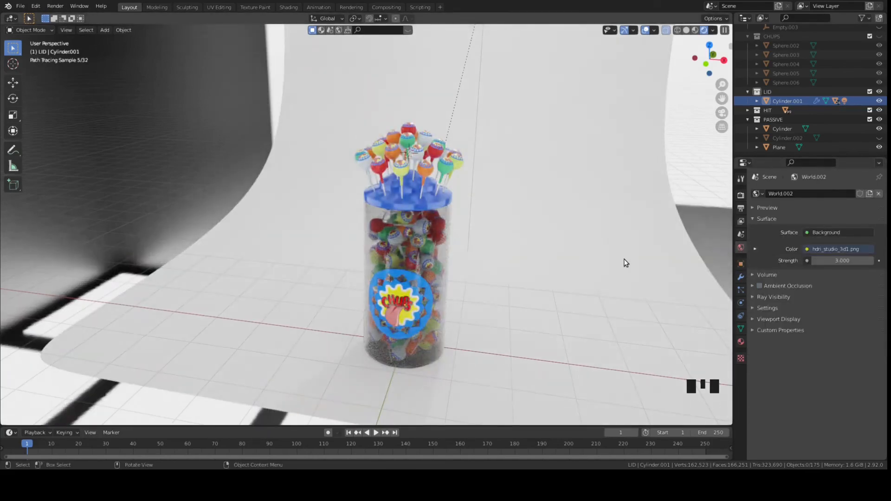
pyautogui.moveTo(598, 285); pyautogui.dragTo(589, 285, button='middle')
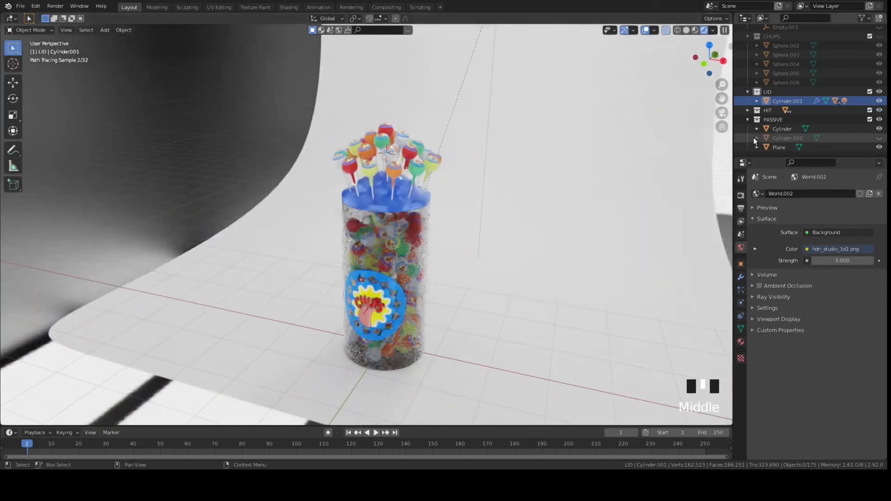
# Step: Save the file CHUPS09.blend
pyautogui.scroll(-8, 783, 111)
pyautogui.scroll(2, 789, 112)
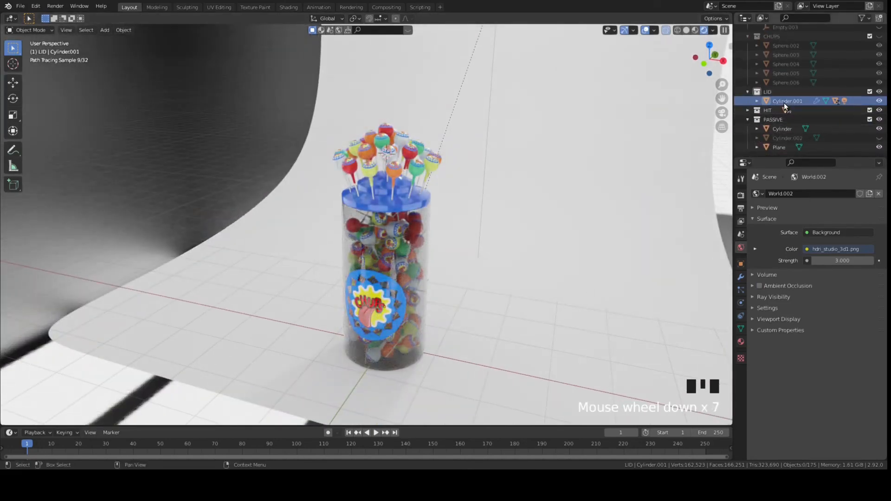
pyautogui.click(20, 6)
pyautogui.hotkey('ctrl', 's')
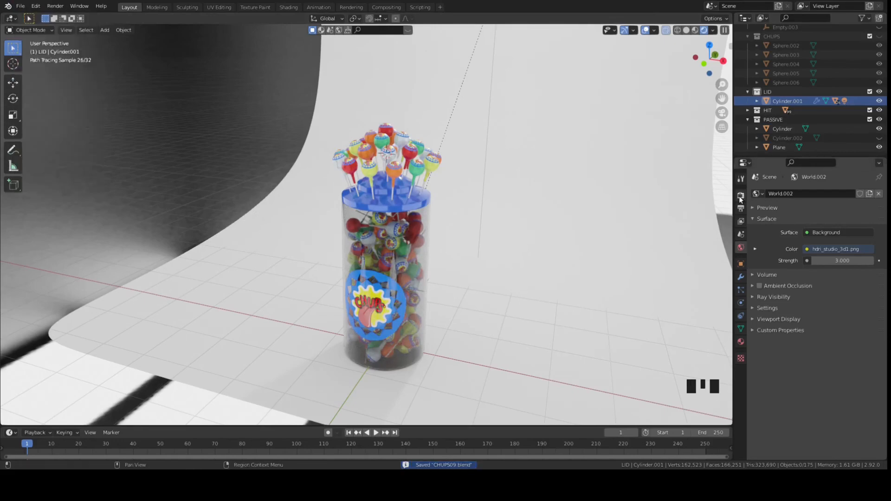
# Step: Look through the scene camera in Material Preview shading and lock the camera to the view
pyautogui.click(741, 196)
pyautogui.click(695, 30)
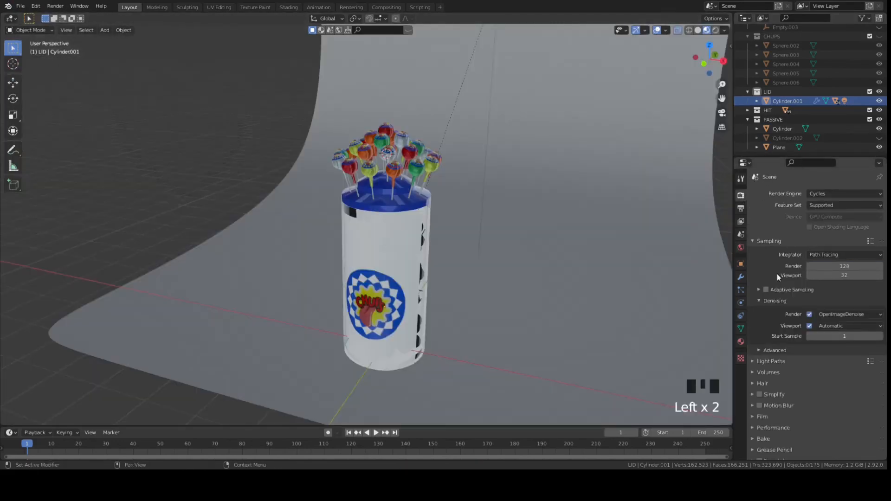
pyautogui.click(722, 112)
pyautogui.click(729, 46)
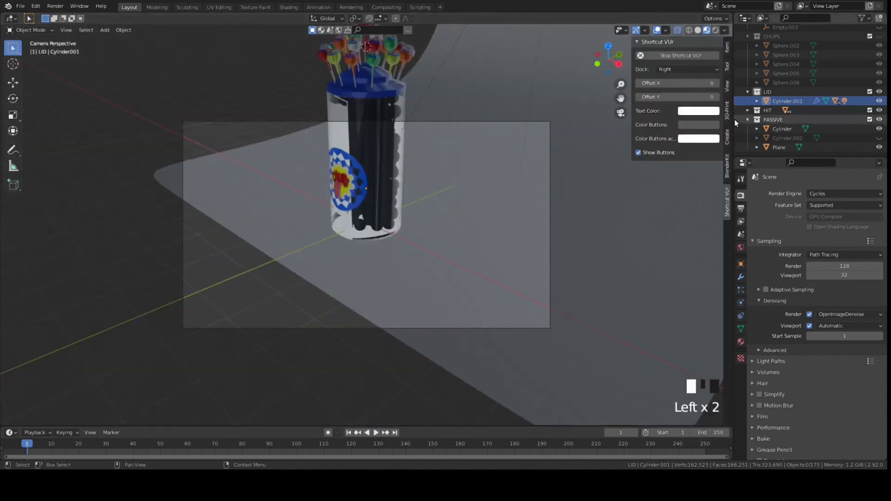
pyautogui.click(728, 86)
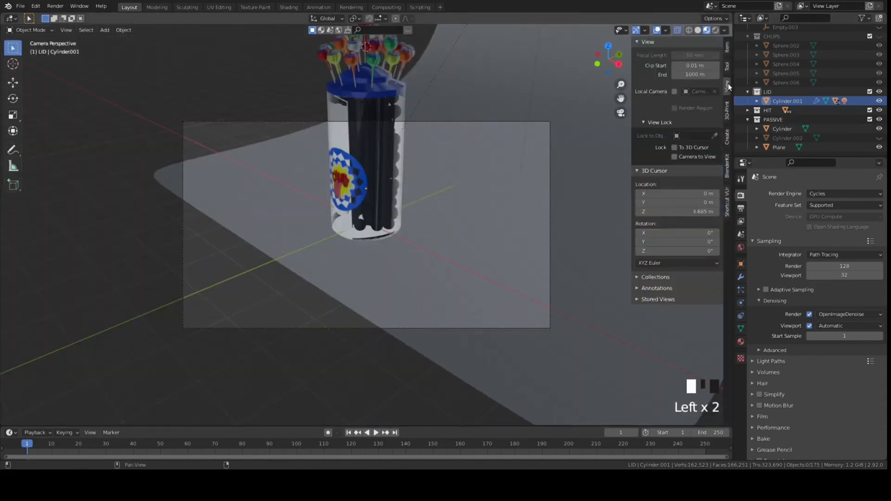
pyautogui.click(675, 157)
# Step: Move the light across to the open side of the backdrop, by about -2.95 m in X, -8.23 m in Y and 1.06 m in Z
pyautogui.scroll(3, 445, 180)
pyautogui.keyDown('shift'); pyautogui.moveTo(446, 181); pyautogui.dragTo(434, 308, button='middle'); pyautogui.keyUp('shift')
pyautogui.scroll(-2, 471, 229)
pyautogui.click(473, 172)
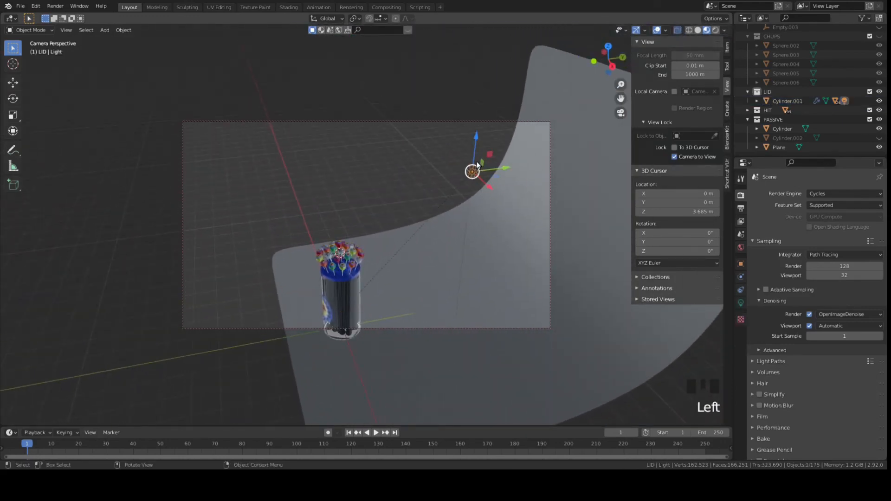
pyautogui.press('g')
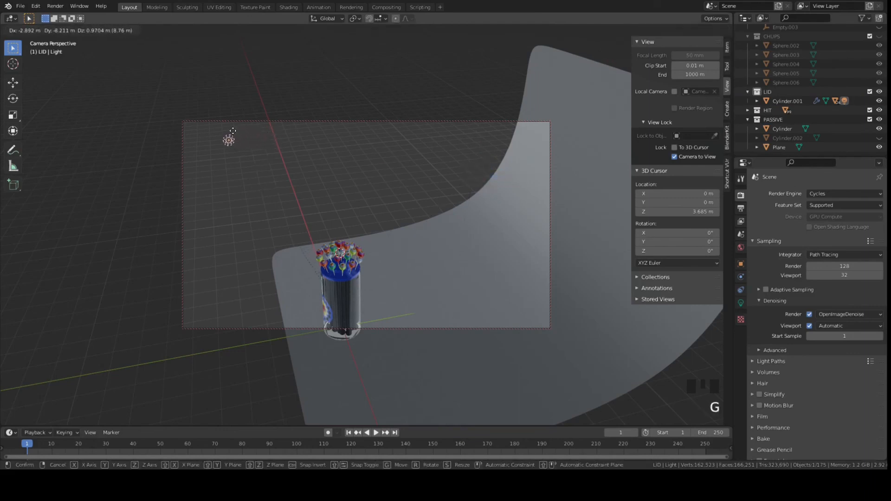
pyautogui.click(233, 131)
# Step: Set the render output to a square format with a Y resolution of 1920 px and a scale of 50%
pyautogui.moveTo(460, 253); pyautogui.dragTo(453, 224, button='middle')
pyautogui.click(741, 209)
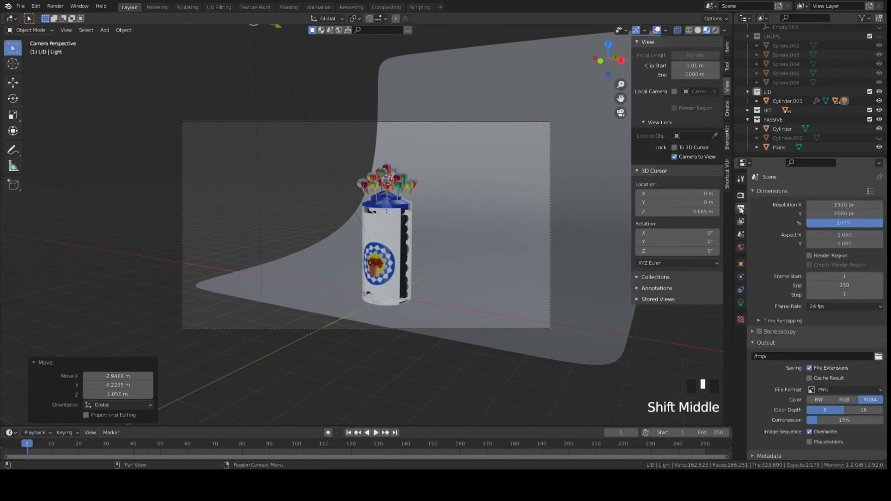
pyautogui.click(845, 215)
pyautogui.press('Return')
pyautogui.click(839, 223)
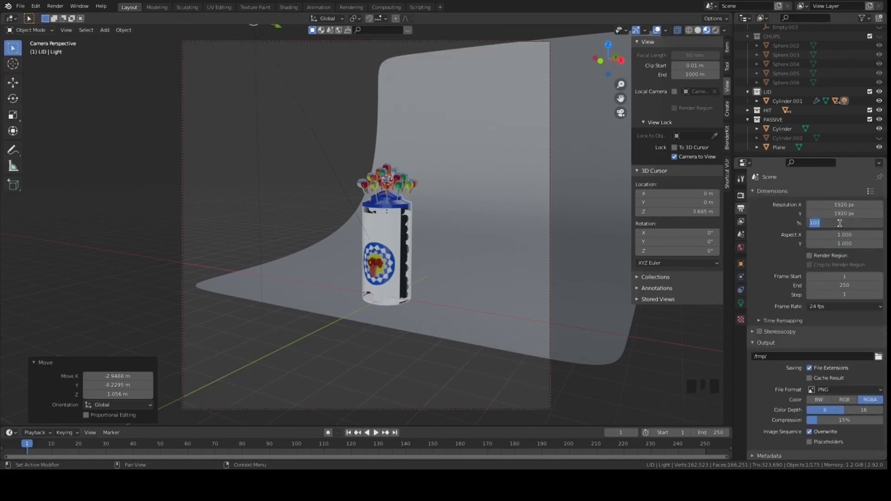
pyautogui.write('50')
pyautogui.click(545, 252)
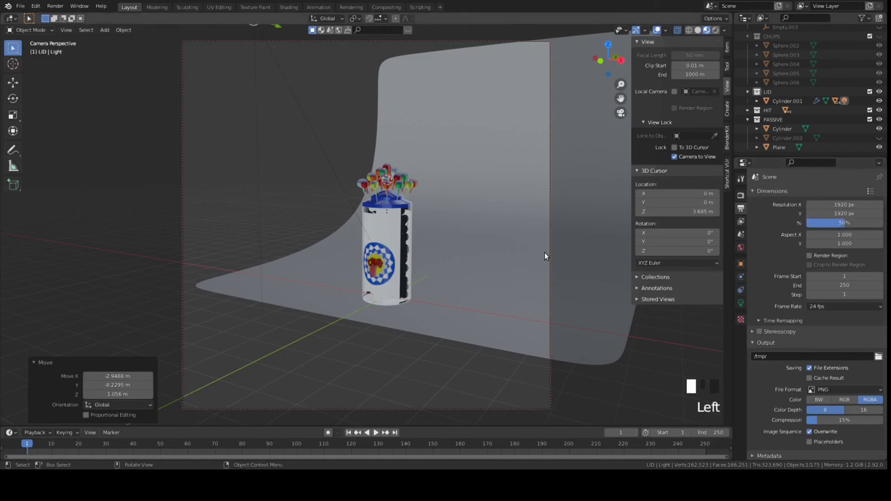
# Step: Bring the camera closer so the jar and its lollipops fill the square frame, and save the file
pyautogui.scroll(3, 480, 262)
pyautogui.keyDown('shift'); pyautogui.moveTo(508, 253); pyautogui.dragTo(470, 226, button='middle'); pyautogui.keyUp('shift')
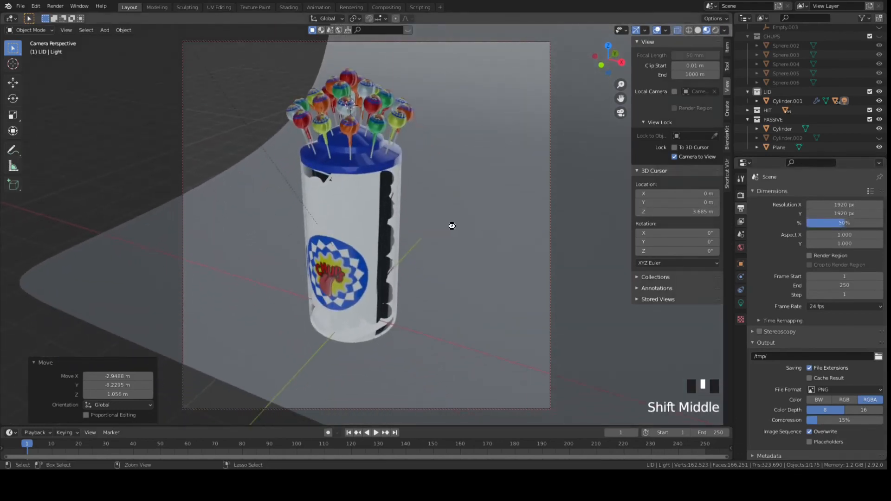
pyautogui.hotkey('ctrl', 's')
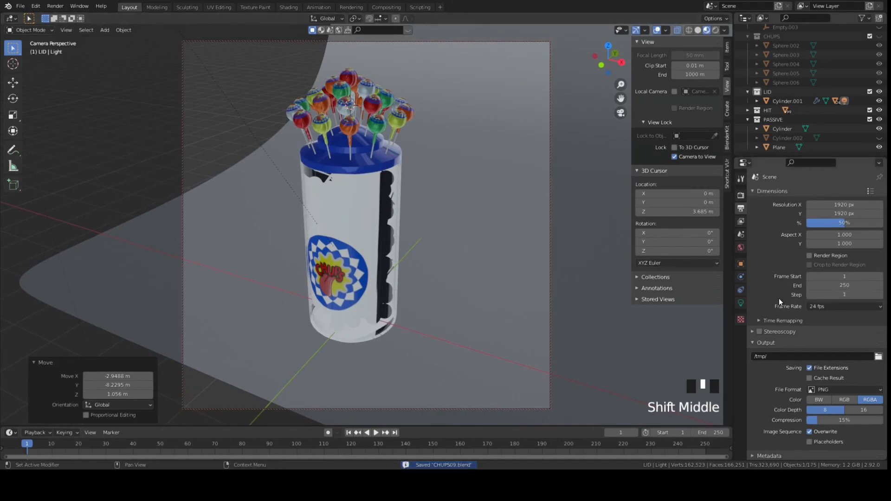
# Step: Render the still image from the camera
pyautogui.scroll(-1, 780, 298)
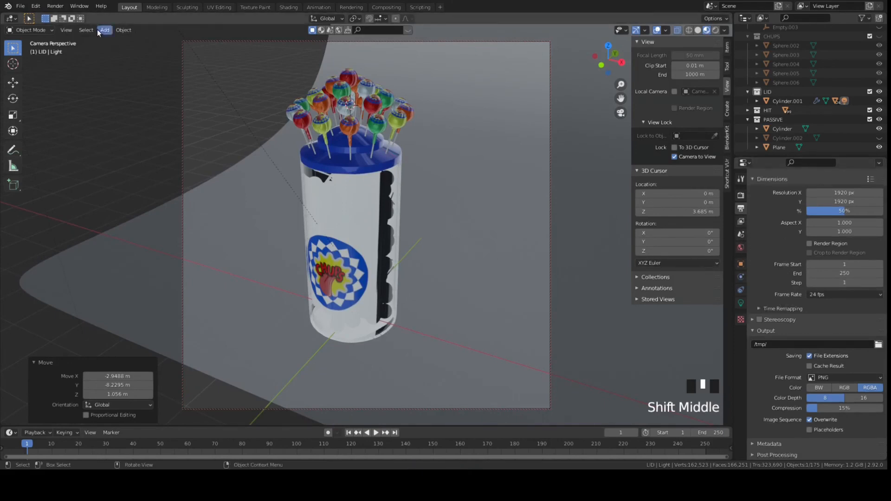
pyautogui.click(54, 6)
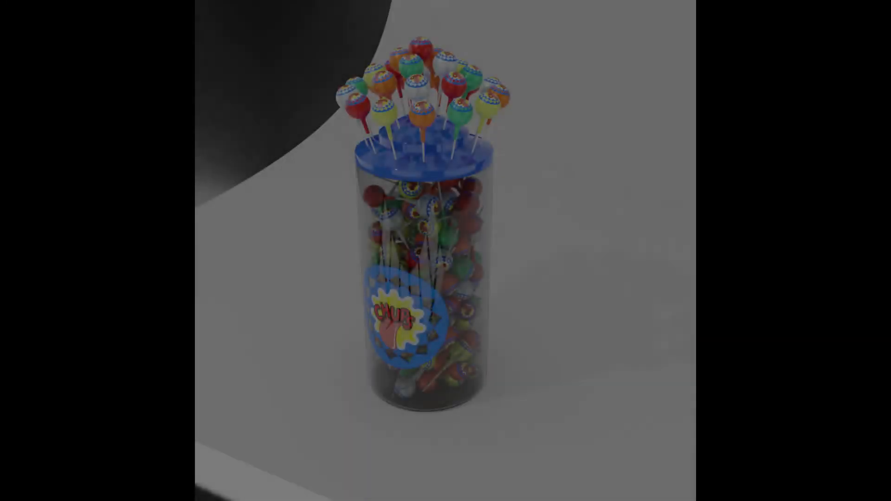